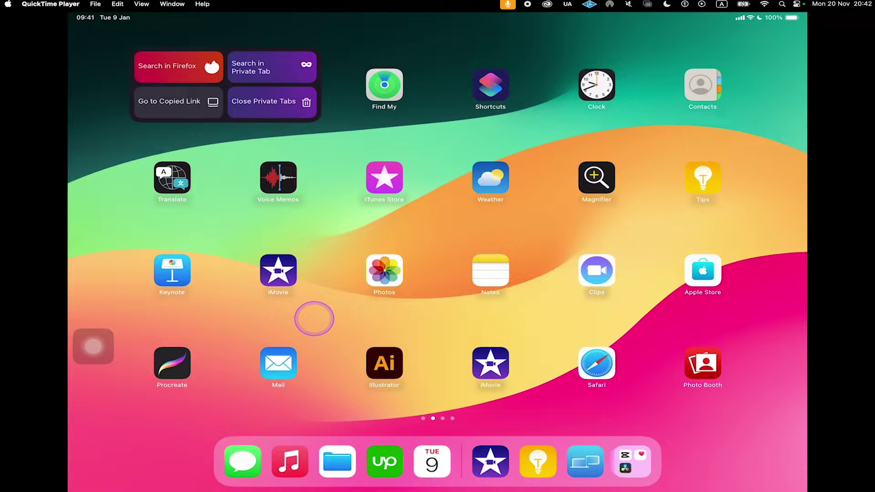
- Launch iMovie and start a new Movie project from scratch
{"action": "mouse_move", "coordinate": [329, 284]}
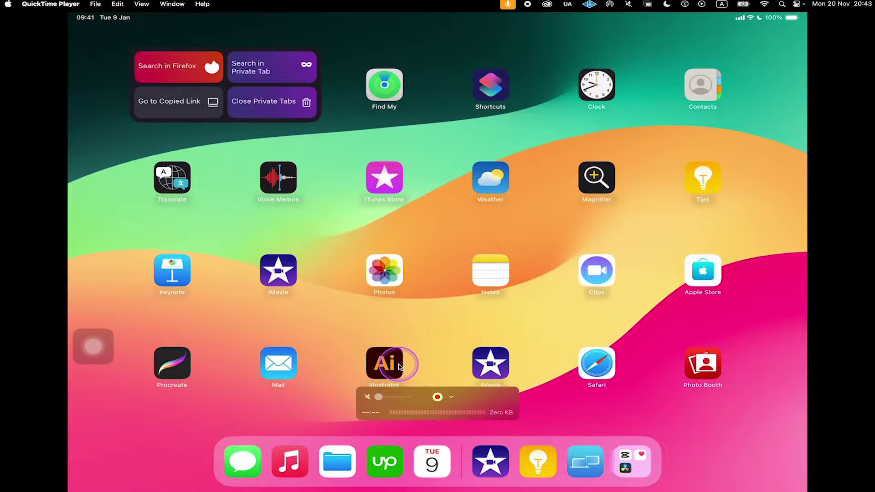
{"action": "left_click", "coordinate": [278, 270]}
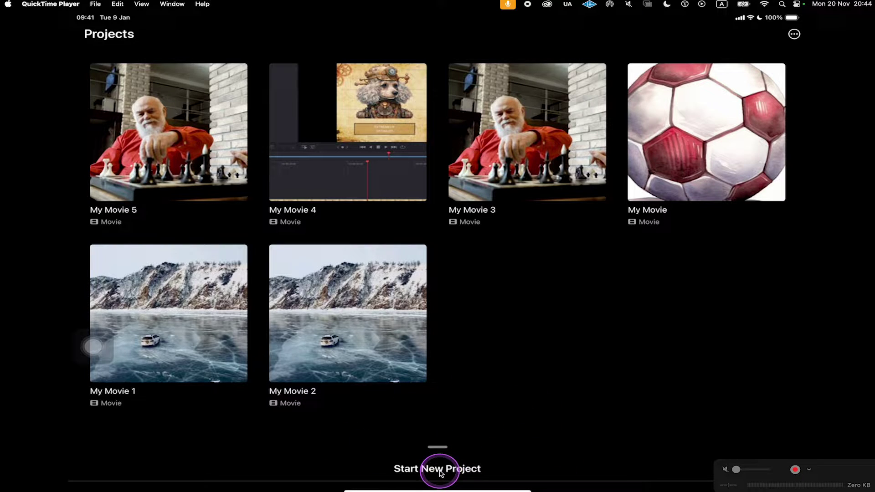
{"action": "left_click", "coordinate": [439, 469]}
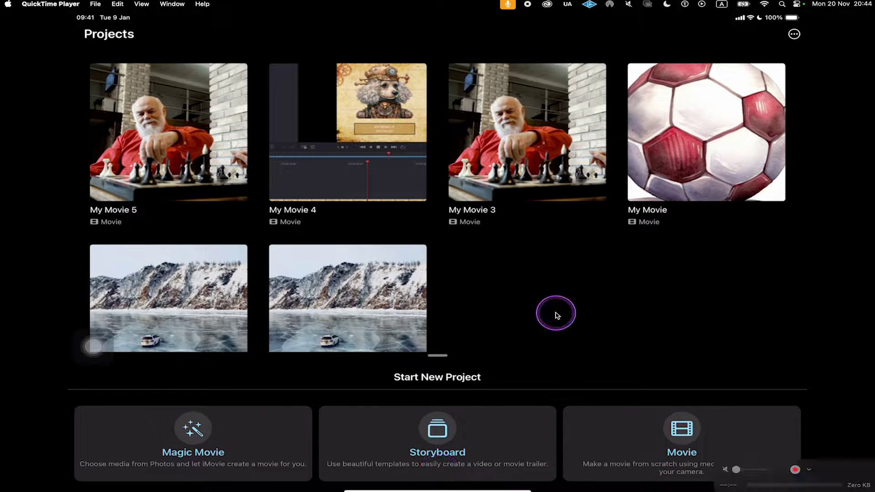
{"action": "left_click", "coordinate": [683, 426]}
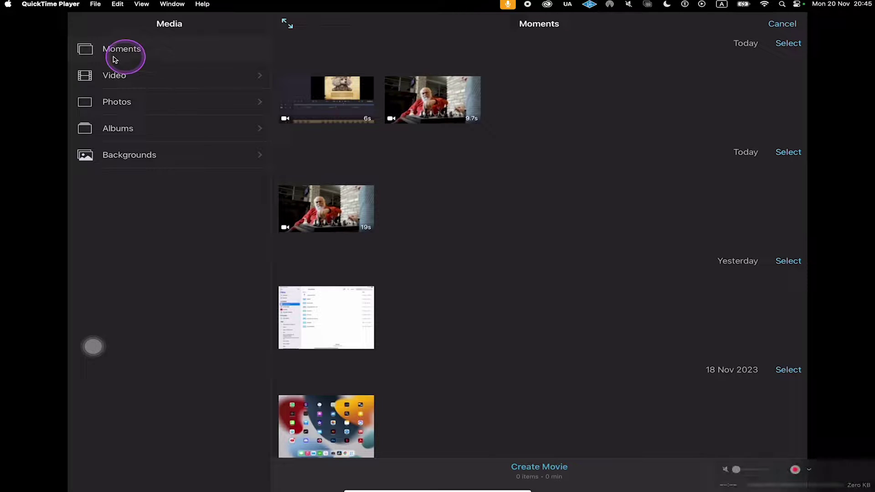
- Add today's first 9.7-second chess clip from Video and create My Movie 6
{"action": "left_click", "coordinate": [141, 72]}
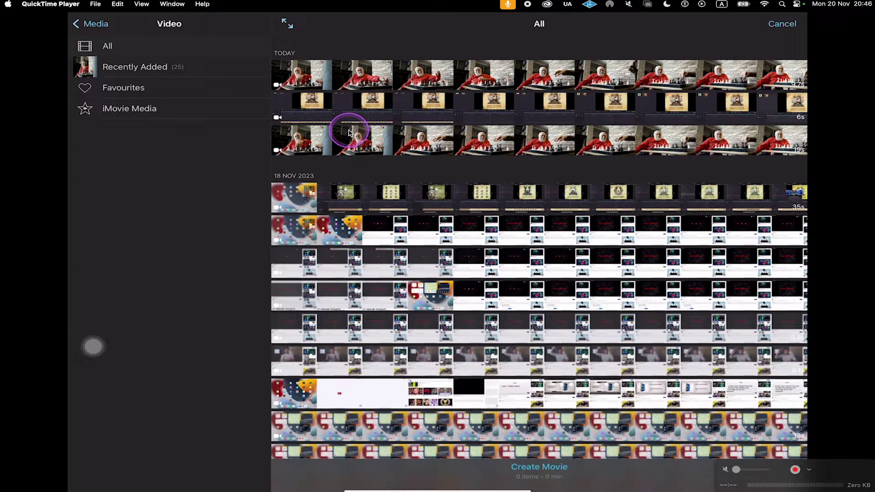
{"action": "left_click", "coordinate": [305, 73]}
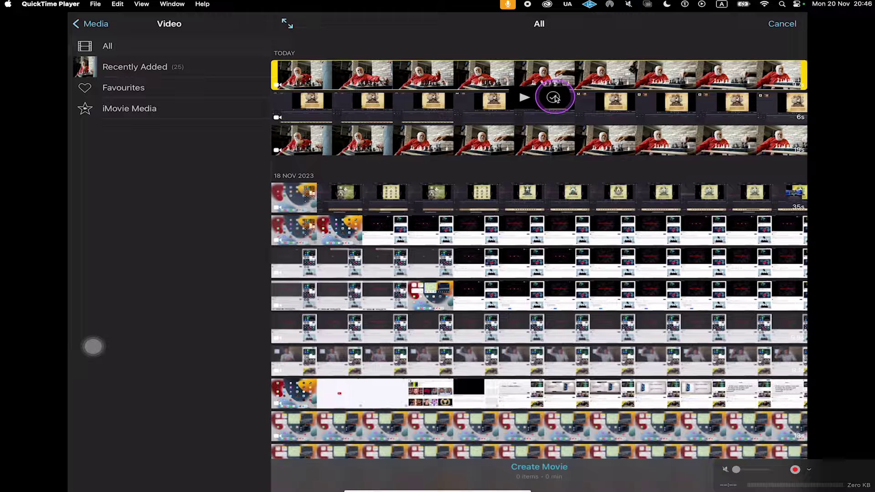
{"action": "left_click", "coordinate": [555, 97]}
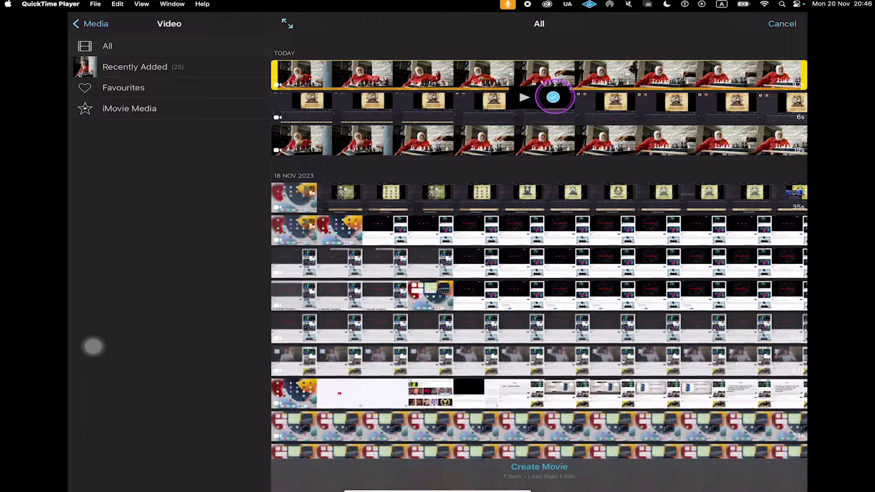
{"action": "left_click", "coordinate": [544, 472]}
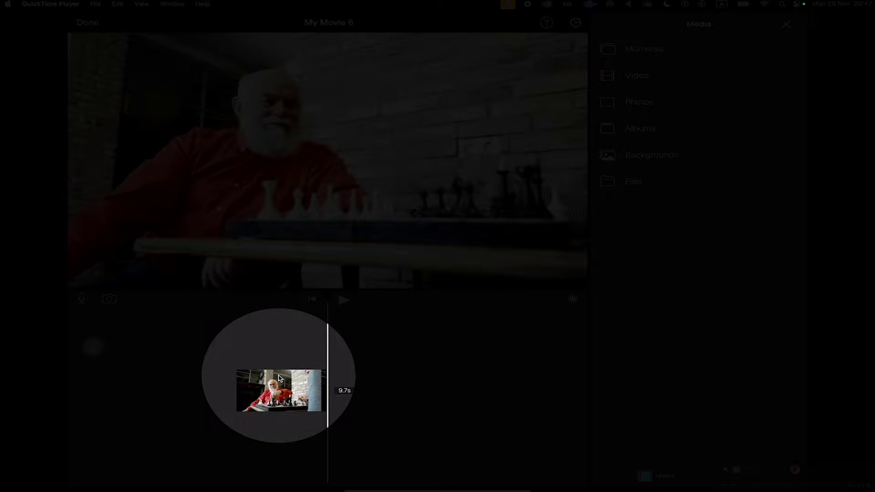
- Speed the chess clip from 1x to 2x so it runs 4.8 seconds, preview it, and finish editing
{"action": "left_click", "coordinate": [279, 391]}
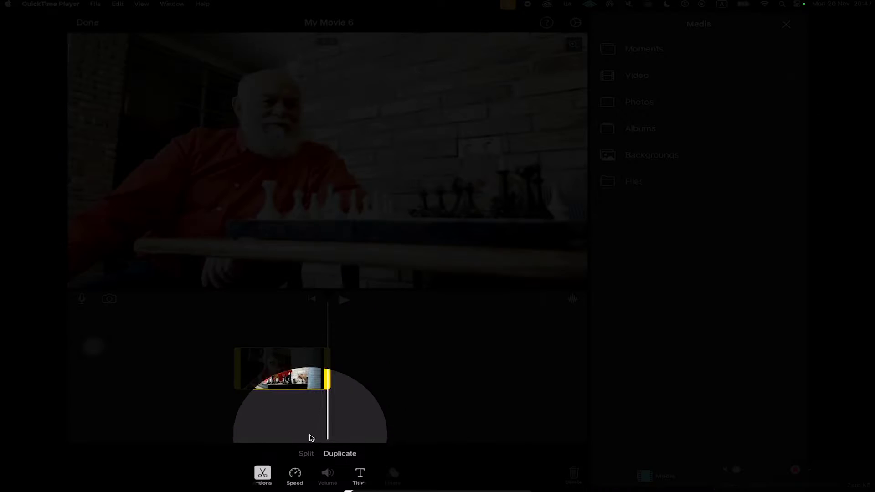
{"action": "left_click", "coordinate": [295, 473]}
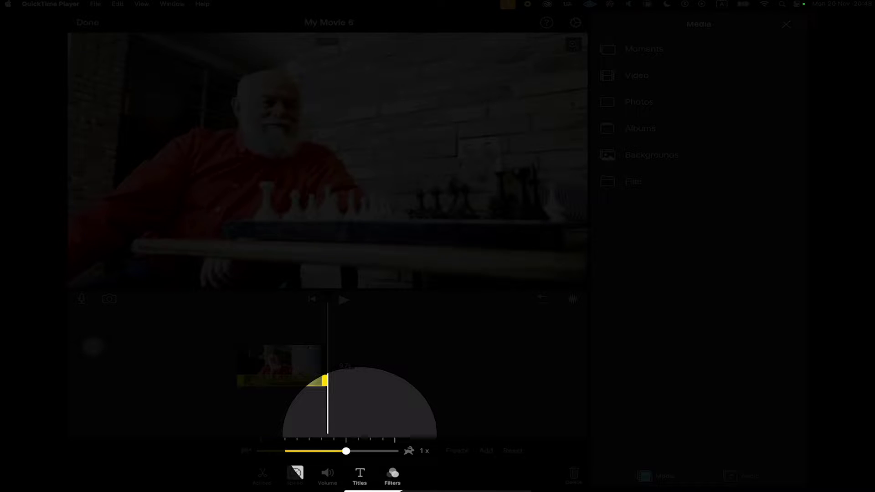
{"action": "left_click_drag", "start_coordinate": [345, 451], "coordinate": [394, 451]}
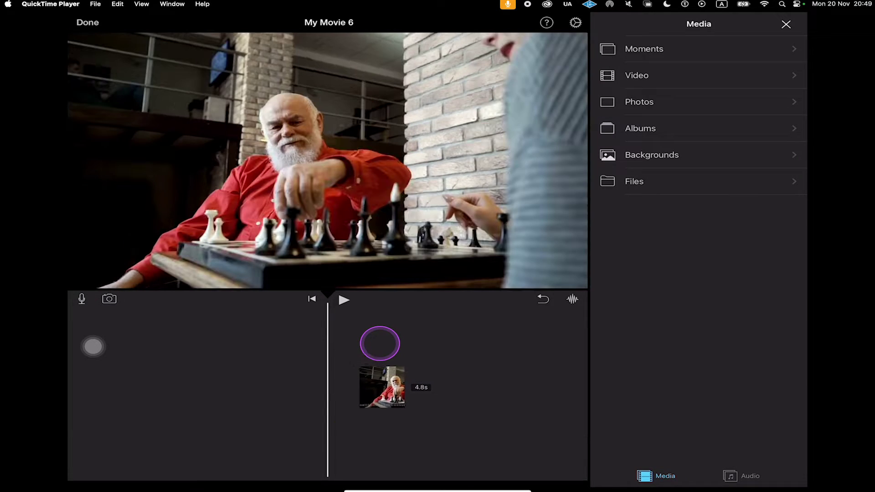
{"action": "left_click", "coordinate": [380, 343]}
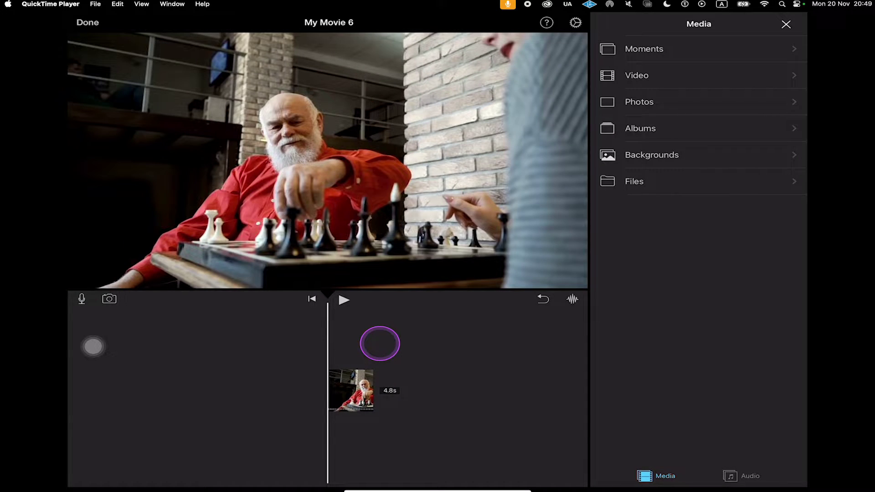
{"action": "key", "text": "space"}
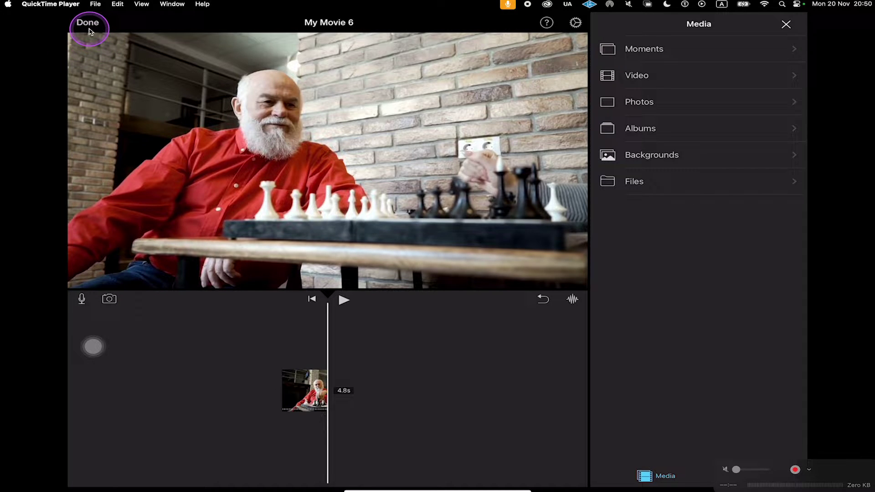
{"action": "left_click", "coordinate": [90, 31]}
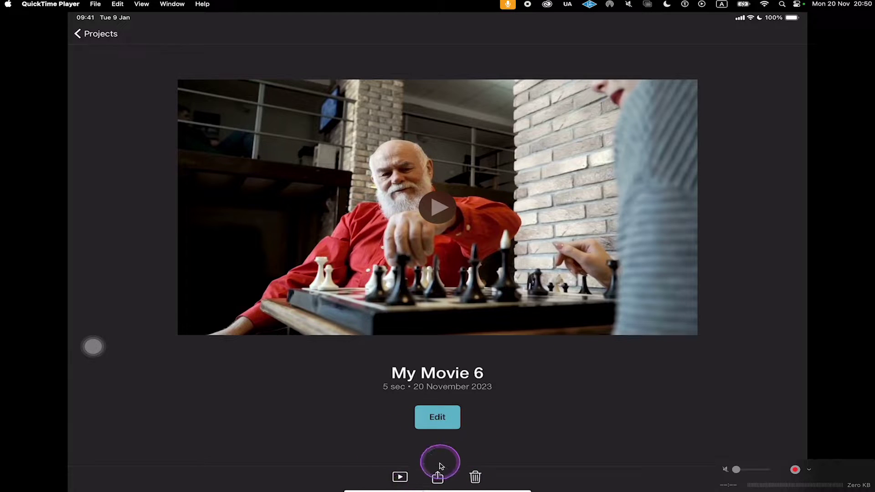
- Save My Movie 6 to the Photo Library as a video, then go to the Home Screen
{"action": "left_click", "coordinate": [440, 478]}
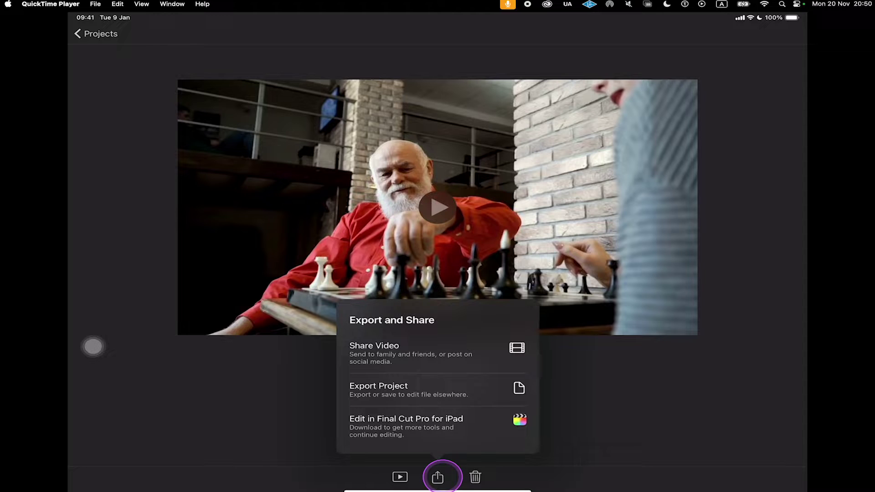
{"action": "left_click", "coordinate": [378, 349]}
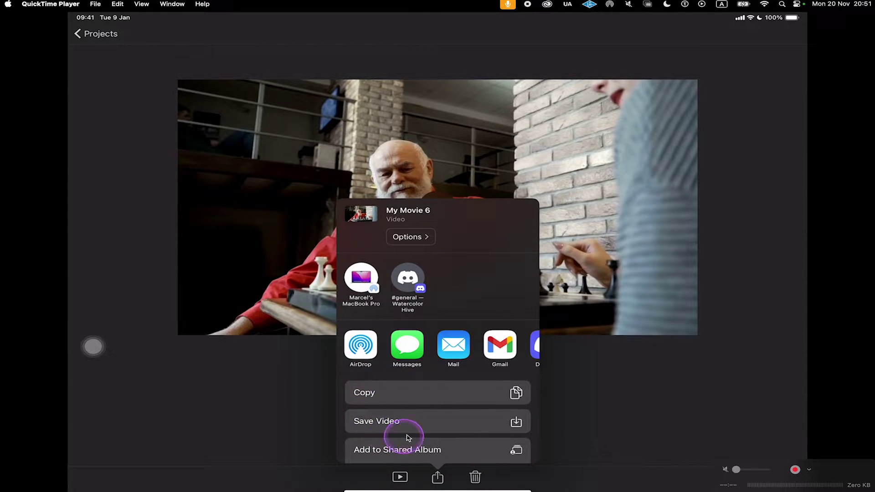
{"action": "left_click", "coordinate": [385, 420]}
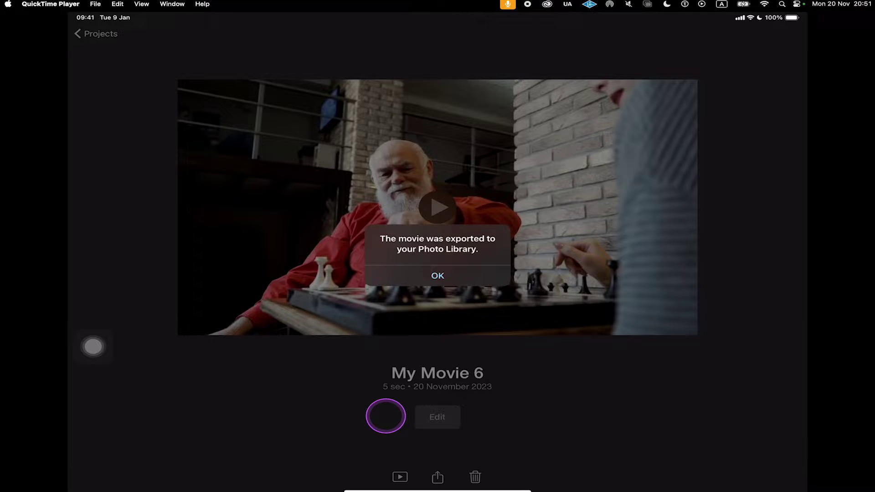
{"action": "key", "text": "super+h"}
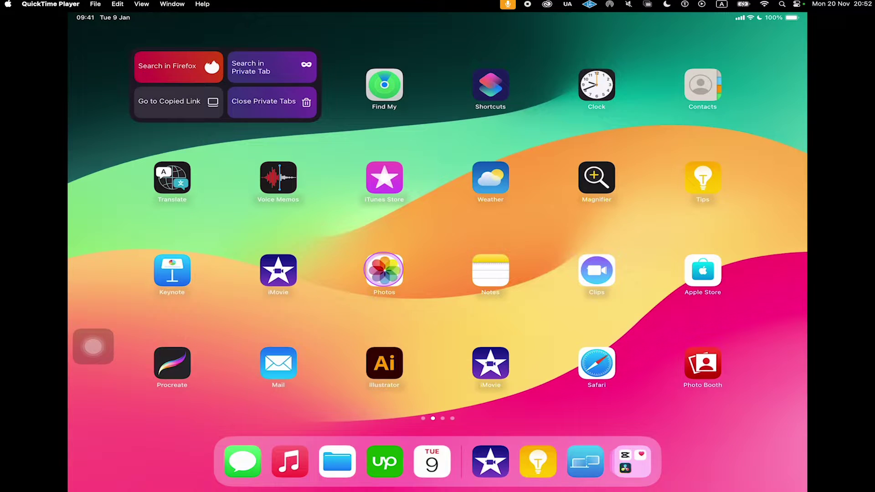
- Check the exported movie in Photos' Recents, then return to the first home screen page
{"action": "left_click", "coordinate": [385, 269]}
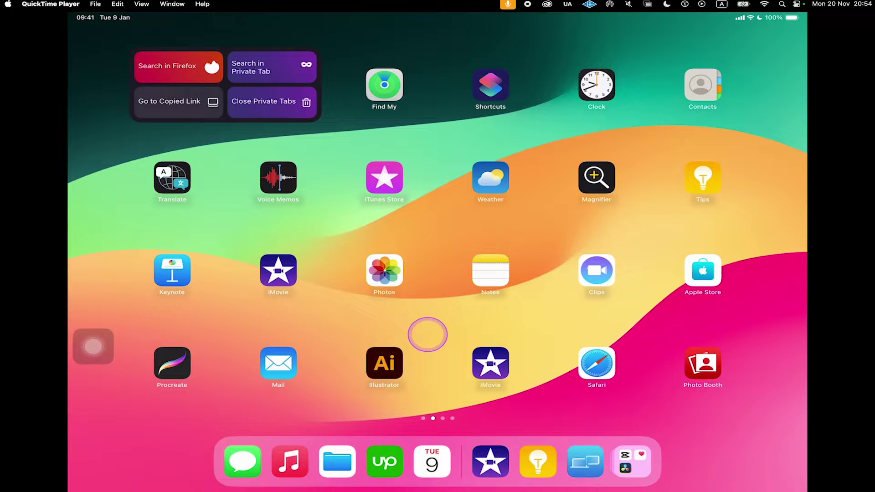
{"action": "scroll", "coordinate": [427, 334], "scroll_direction": "left", "scroll_amount": 3}
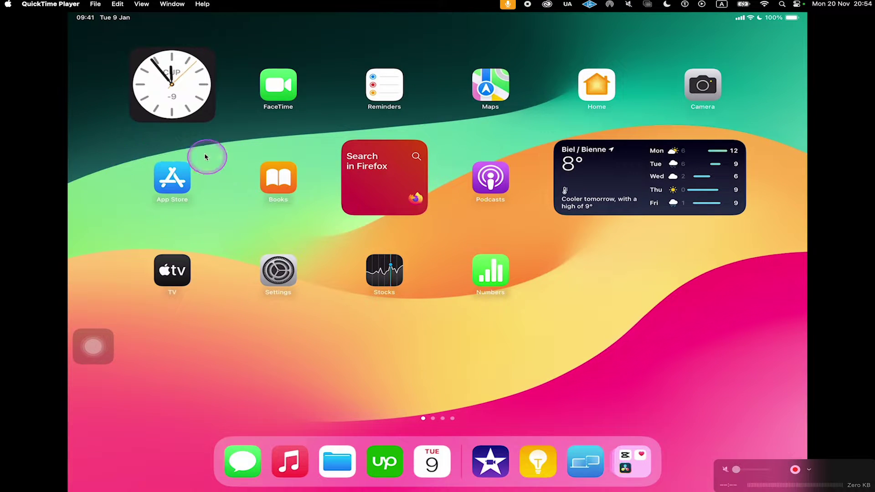
- Search the App Store for 'capcut' to find CapCut - Video Editor, then return home
{"action": "left_click", "coordinate": [178, 178]}
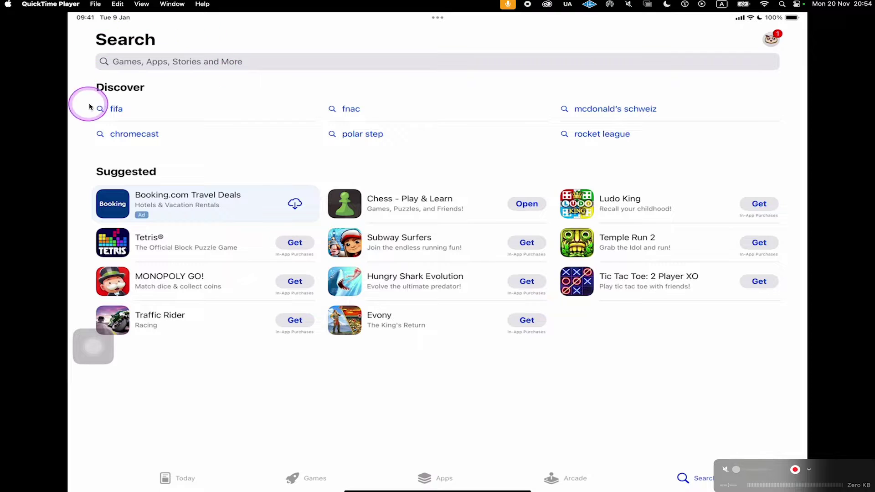
{"action": "left_click", "coordinate": [149, 62]}
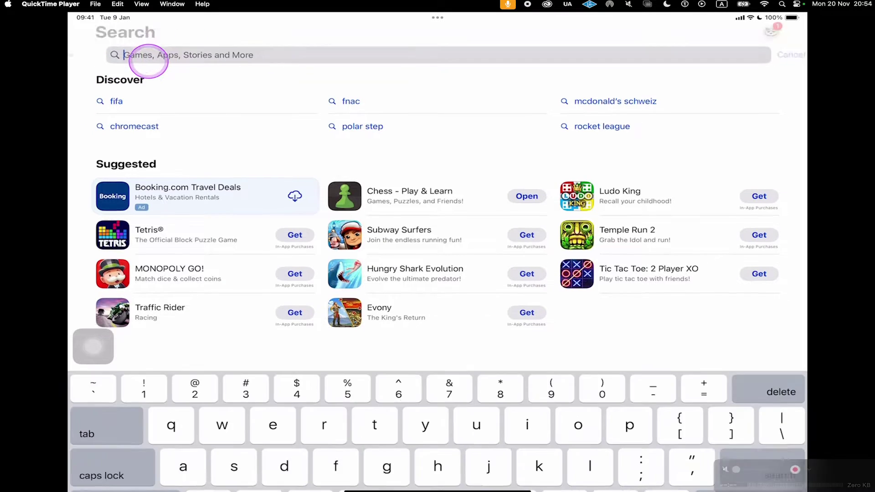
{"action": "type", "text": "capcut"}
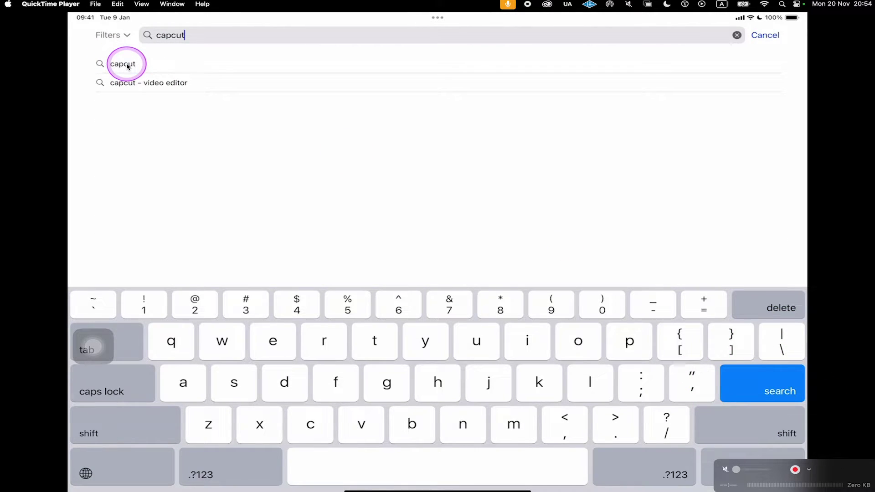
{"action": "left_click", "coordinate": [127, 65]}
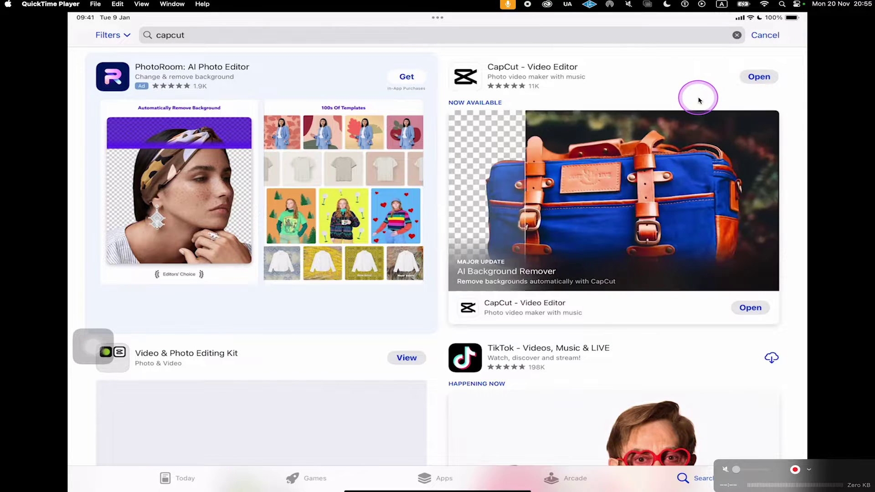
{"action": "key", "text": "super+h"}
{"action": "scroll", "coordinate": [699, 97], "scroll_direction": "right", "scroll_amount": 5}
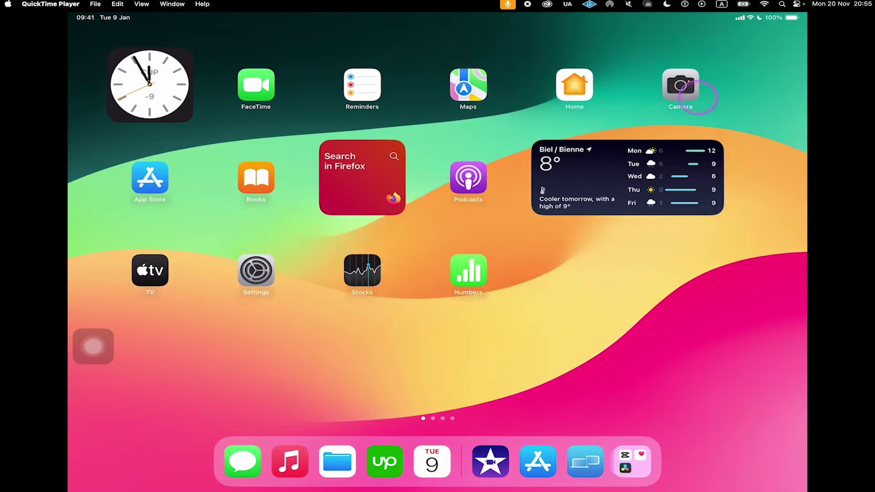
- Launch CapCut, accept terms, allow notifications, skip the role question, decline tracking, and reach Edit
{"action": "scroll", "coordinate": [451, 354], "scroll_direction": "right", "scroll_amount": 5}
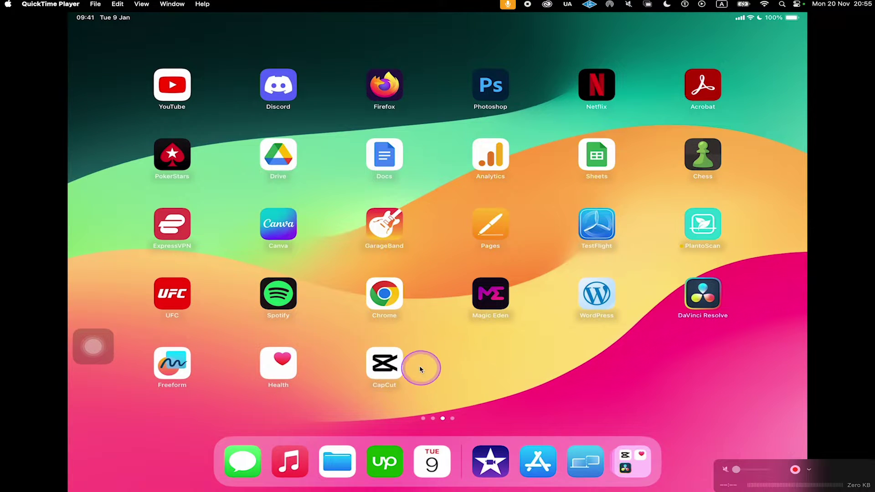
{"action": "left_click", "coordinate": [391, 364]}
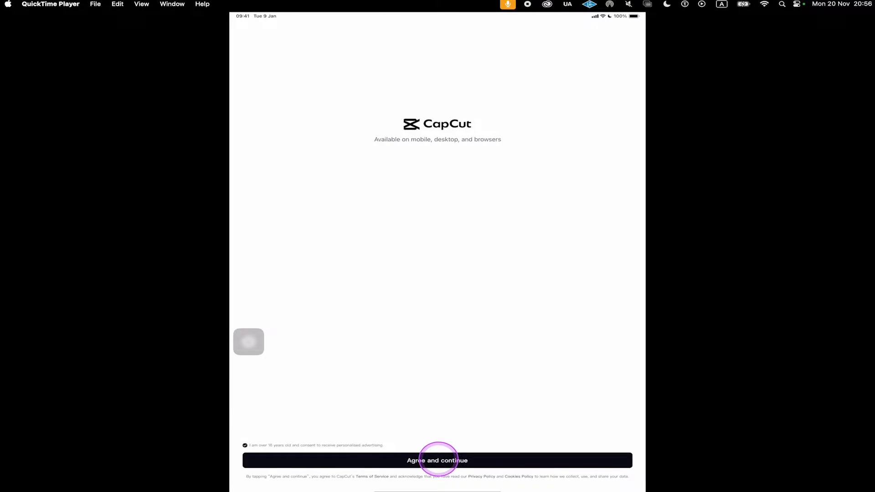
{"action": "left_click", "coordinate": [439, 459]}
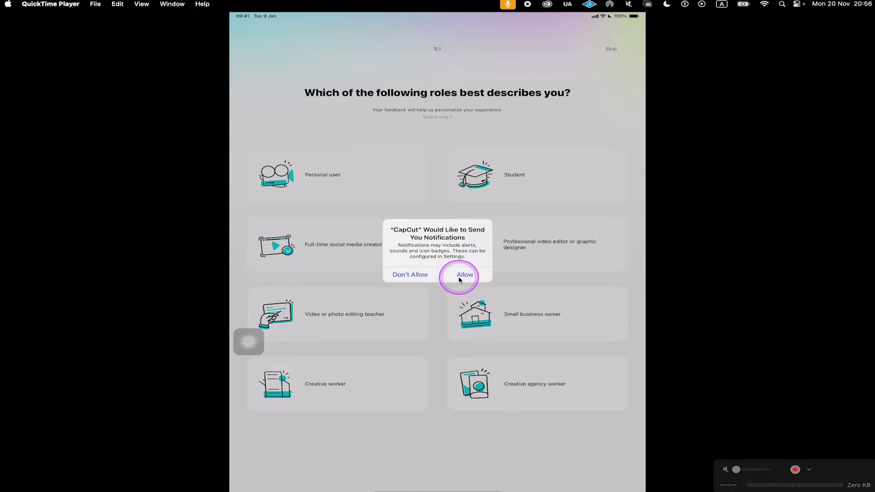
{"action": "left_click", "coordinate": [460, 276]}
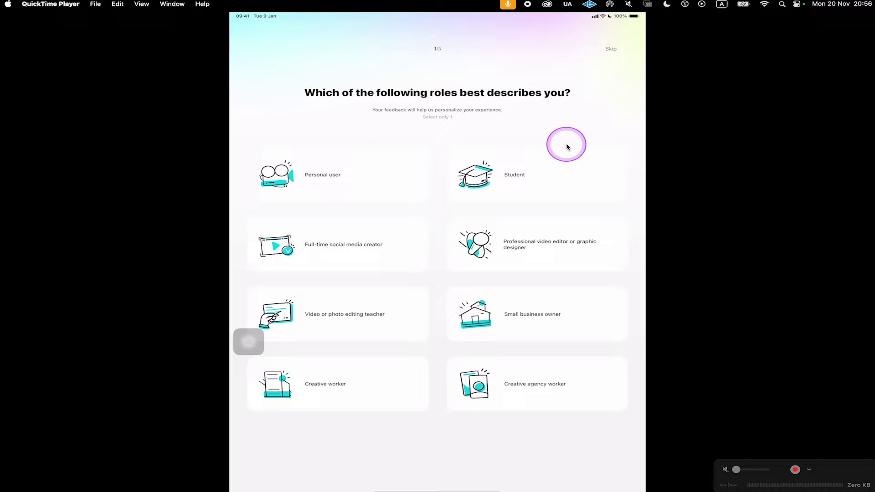
{"action": "left_click", "coordinate": [611, 49]}
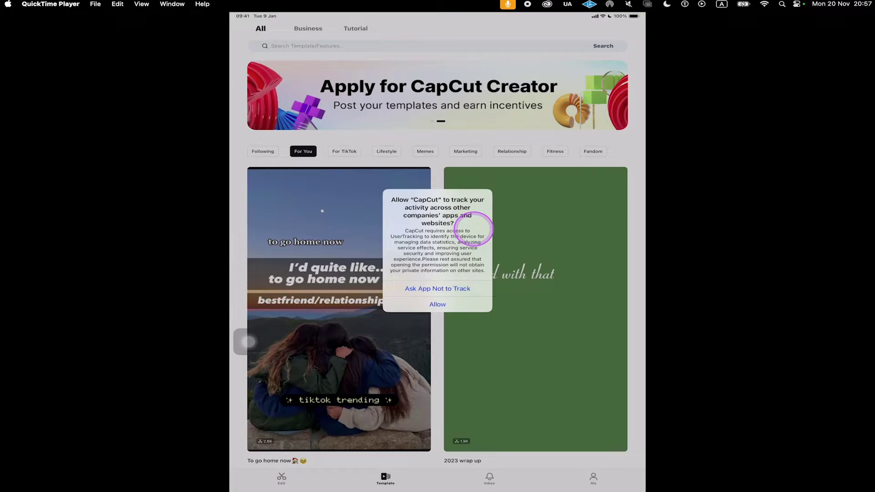
{"action": "left_click", "coordinate": [438, 289]}
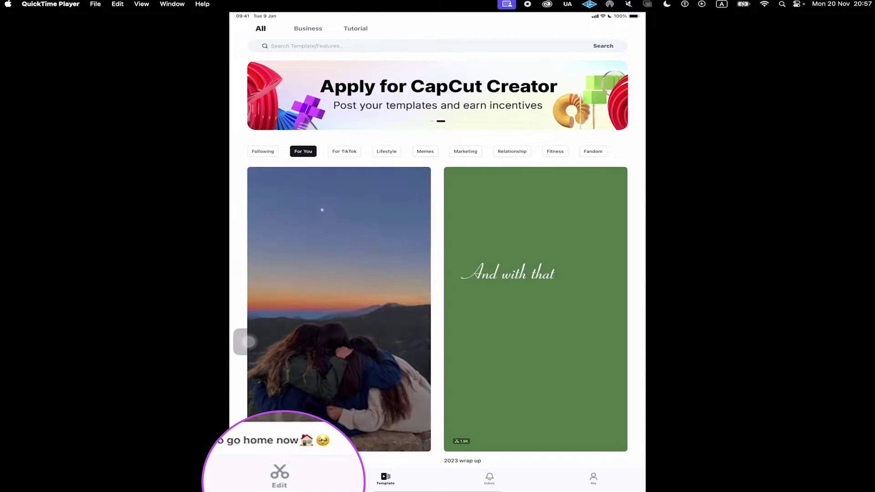
{"action": "left_click", "coordinate": [282, 479]}
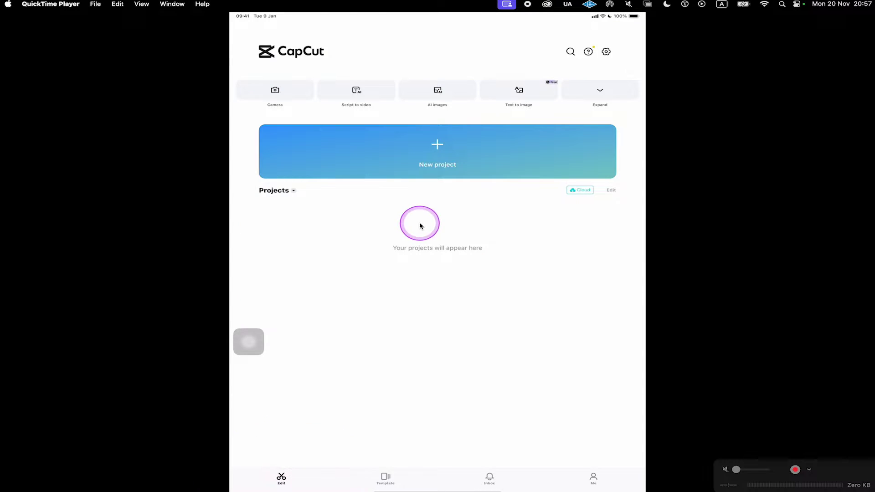
- Create a new CapCut project with the first chess video, granting full photo library access
{"action": "left_click", "coordinate": [438, 145]}
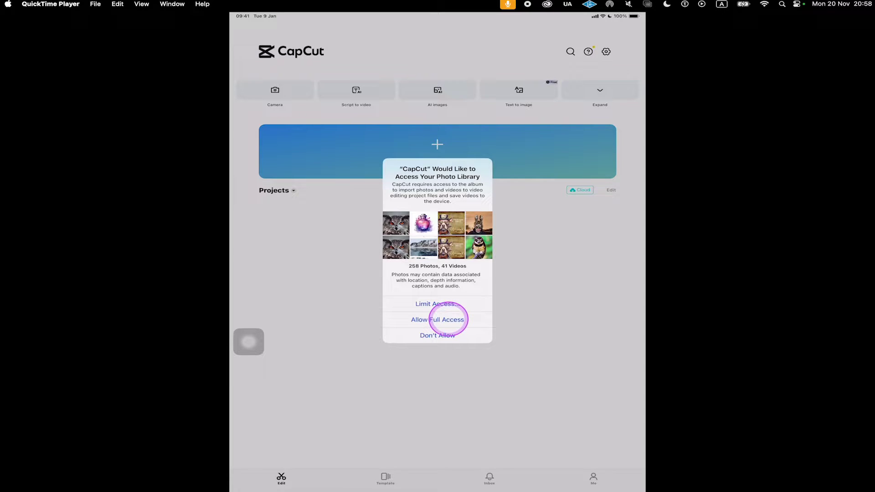
{"action": "left_click", "coordinate": [448, 320]}
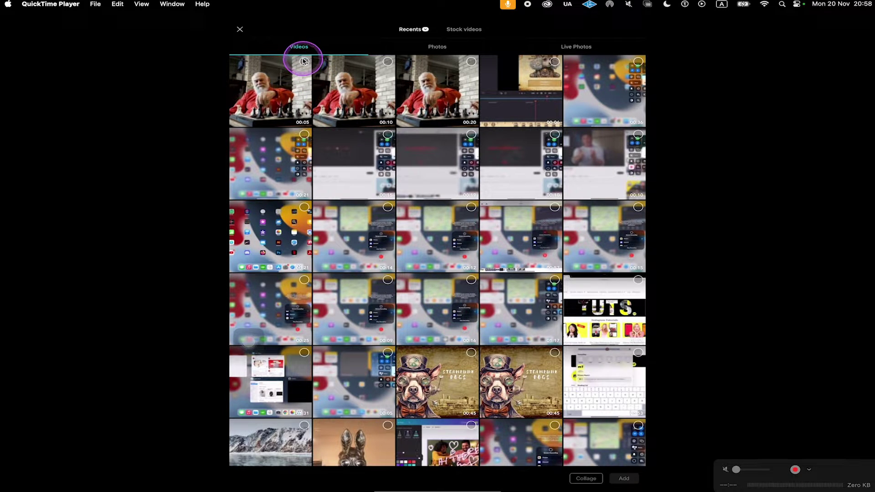
{"action": "left_click", "coordinate": [303, 61]}
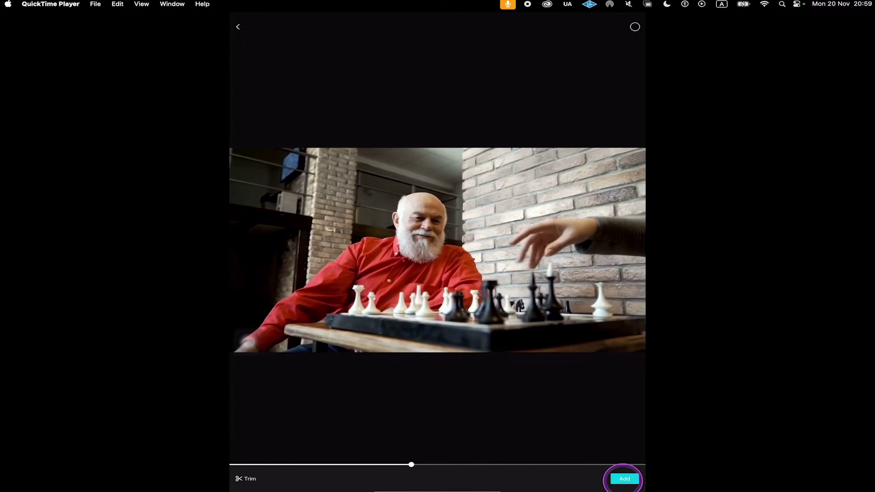
{"action": "left_click", "coordinate": [625, 479]}
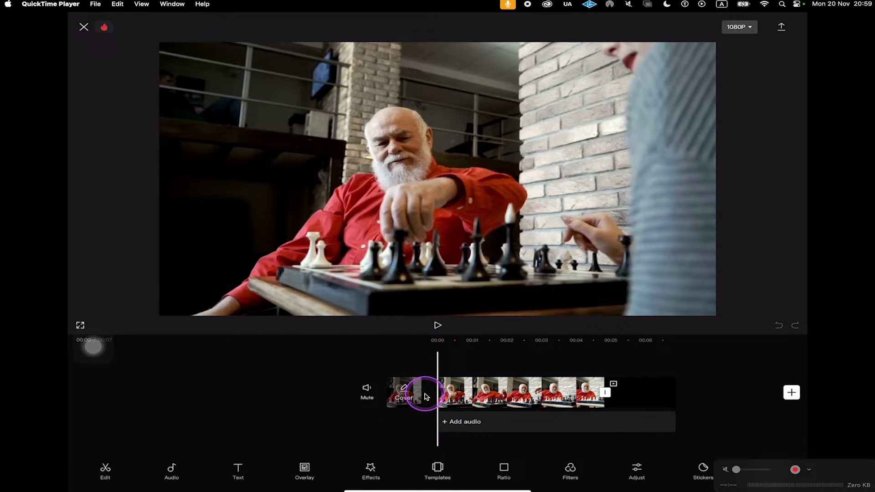
- Set the chess clip's constant speed to 5x, shortening it from 4.8s to 1.0s
{"action": "left_click", "coordinate": [522, 395]}
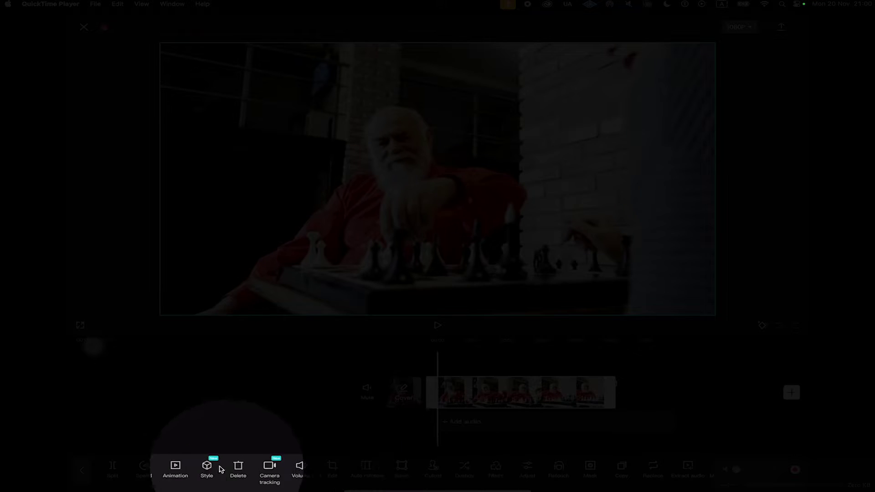
{"action": "left_click", "coordinate": [145, 468]}
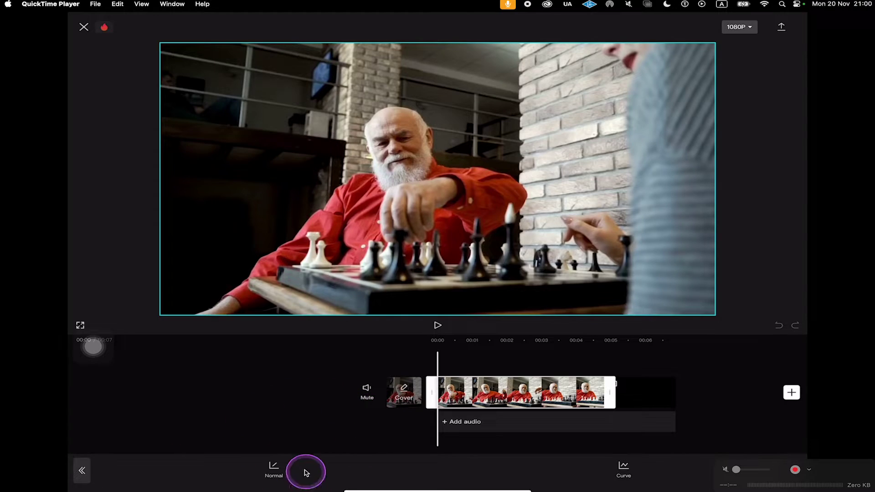
{"action": "left_click", "coordinate": [274, 469]}
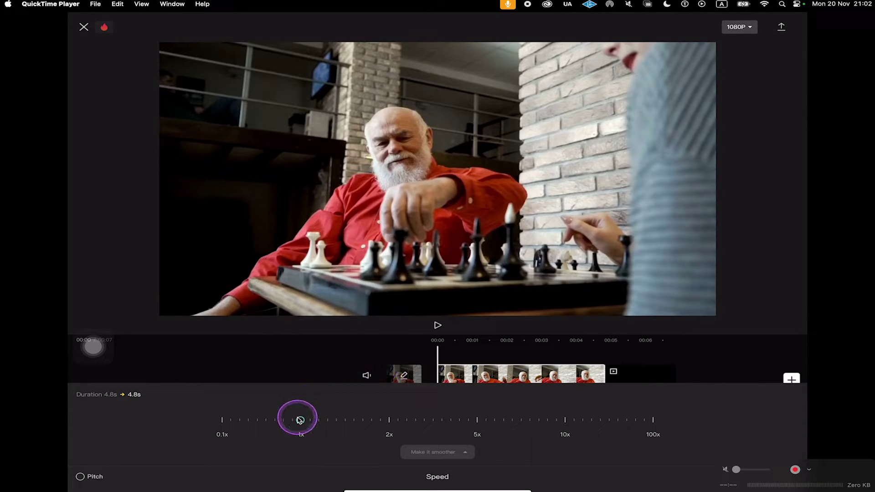
{"action": "left_click_drag", "start_coordinate": [300, 420], "coordinate": [476, 419]}
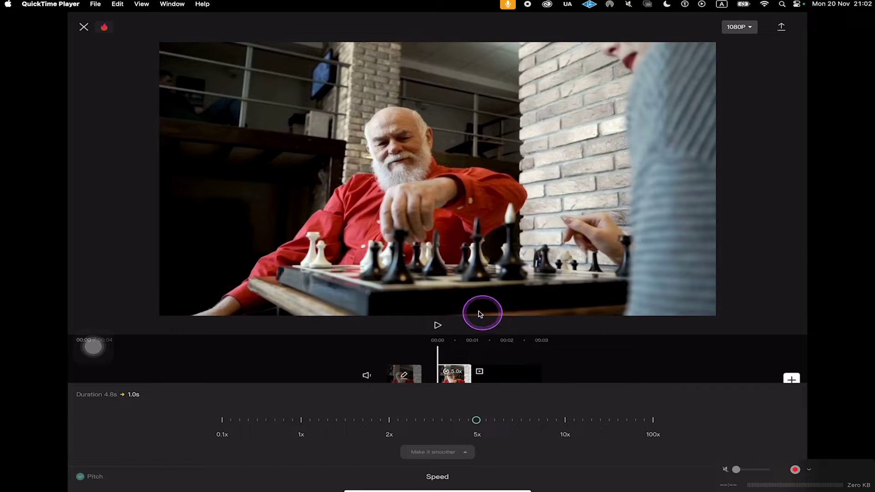
{"action": "left_click", "coordinate": [438, 327]}
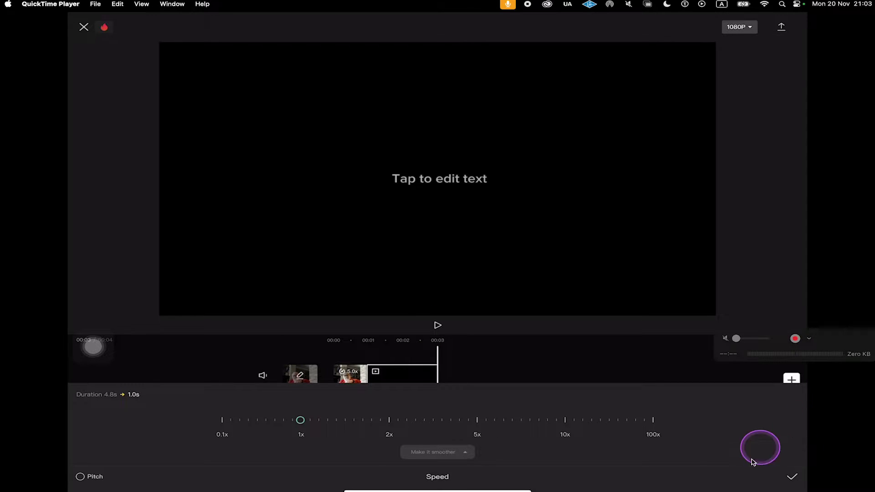
{"action": "left_click", "coordinate": [792, 477]}
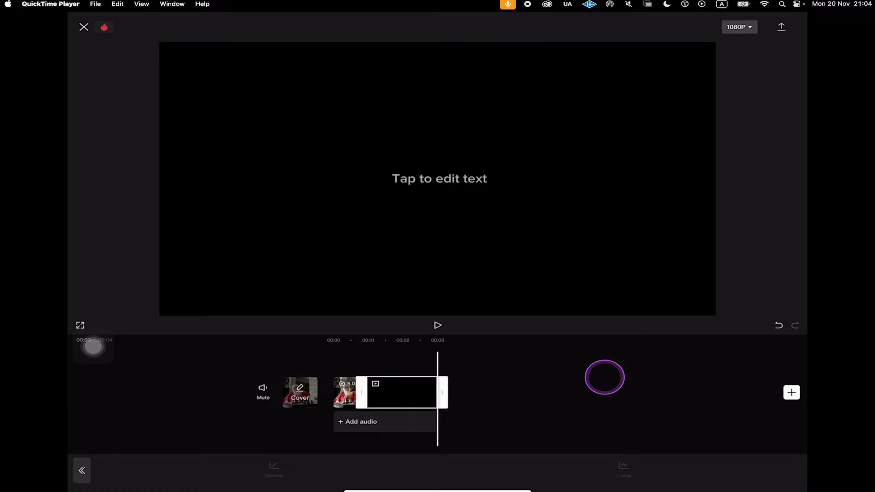
- Delete the default CapCut ending clip from the timeline
{"action": "left_click", "coordinate": [604, 377]}
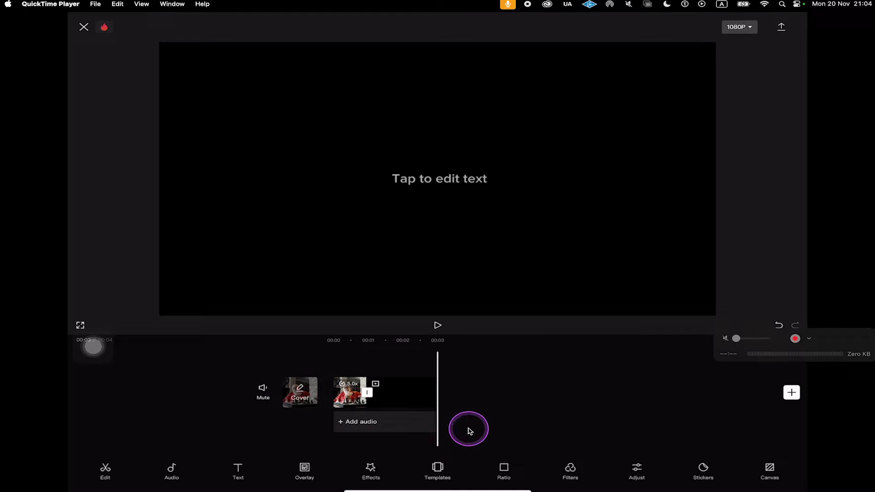
{"action": "left_click", "coordinate": [401, 389]}
{"action": "left_click", "coordinate": [439, 357]}
{"action": "scroll", "coordinate": [440, 357], "scroll_direction": "left", "scroll_amount": 3}
{"action": "scroll", "coordinate": [441, 360], "scroll_direction": "right", "scroll_amount": 3}
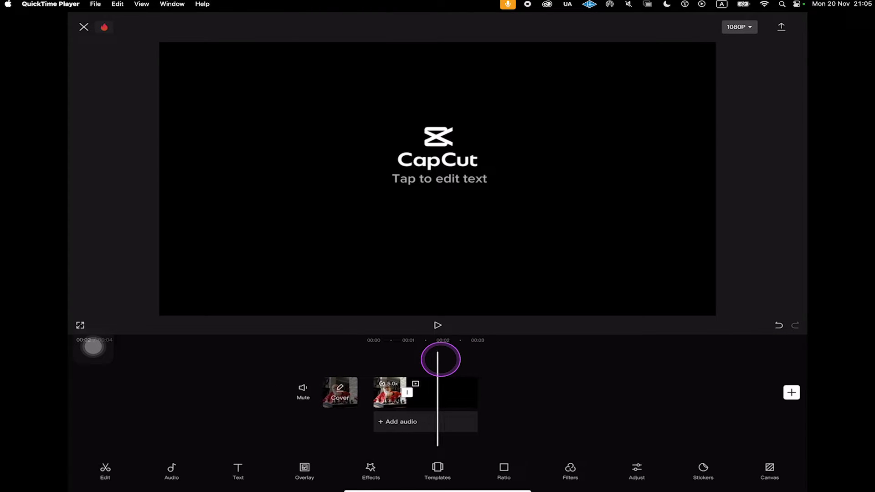
{"action": "left_click", "coordinate": [442, 392]}
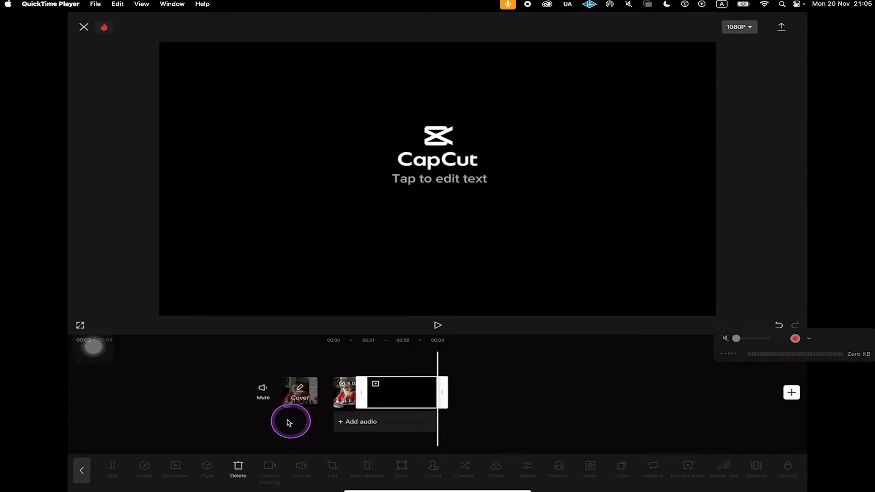
{"action": "left_click", "coordinate": [238, 468]}
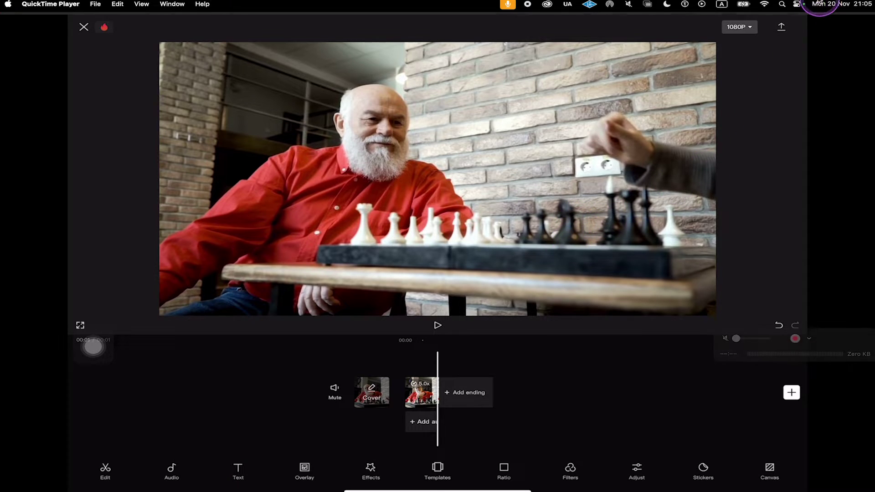
- Export the 1-second chess video to the device and close the share screen when ready
{"action": "left_click", "coordinate": [783, 28]}
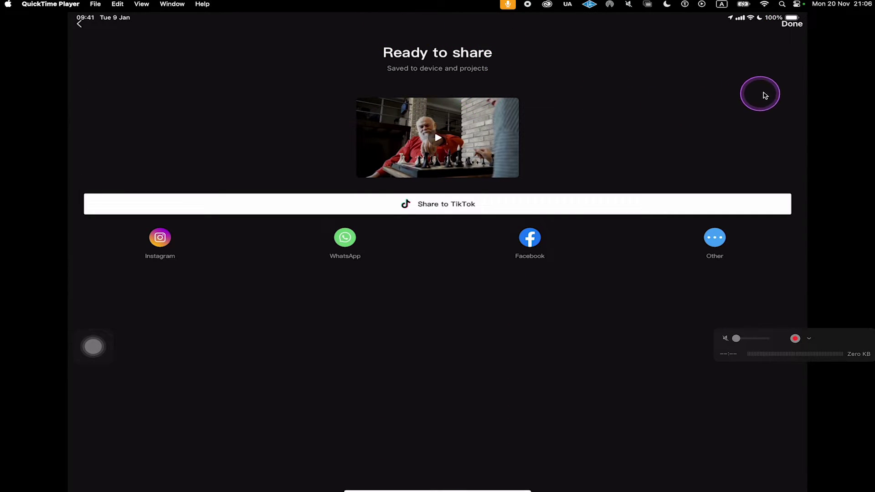
{"action": "left_click", "coordinate": [793, 24]}
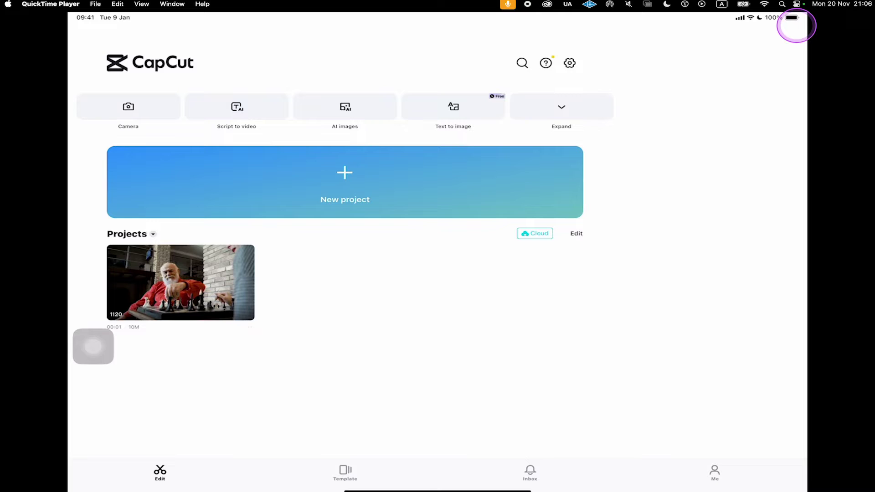
- Confirm the new 0:01 chess video appears in Photos' Recents, then return to the home screen
{"action": "key", "text": "super+h"}
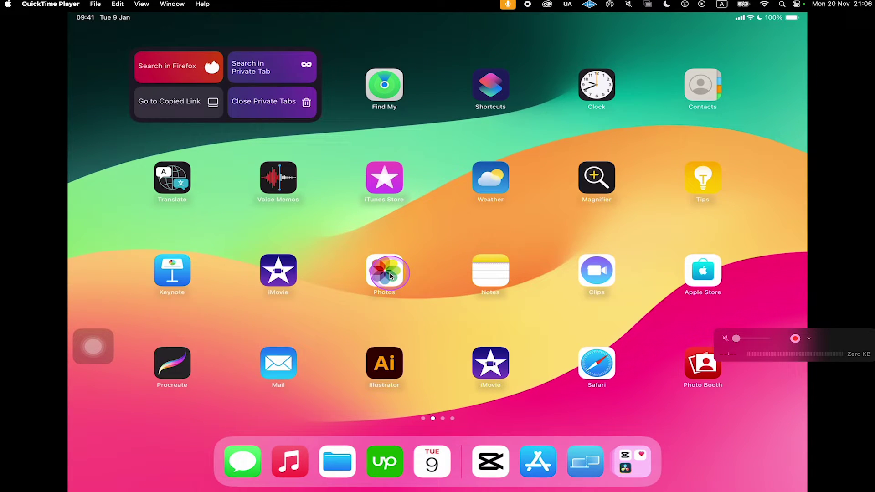
{"action": "left_click", "coordinate": [390, 276]}
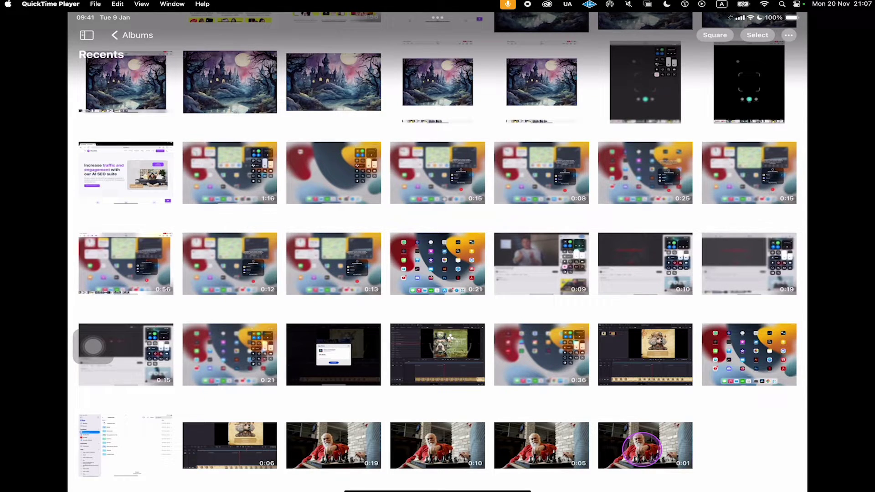
{"action": "key", "text": "super+h"}
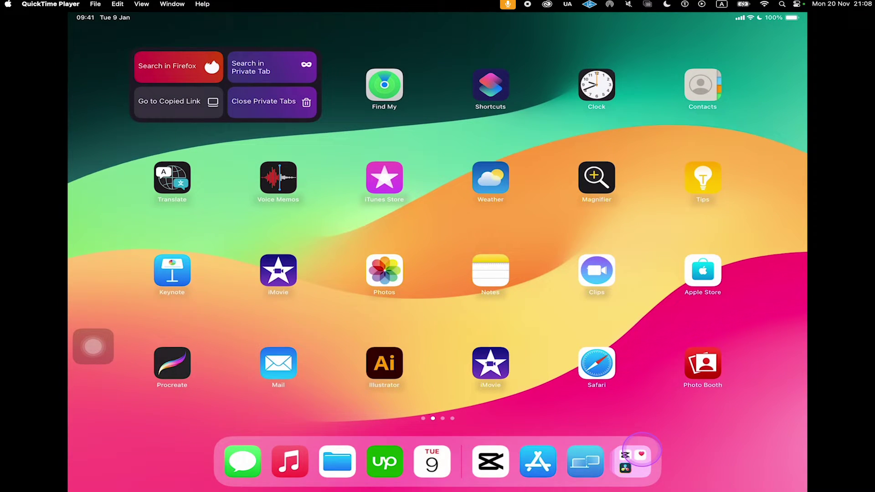
- Search the App Store for 'davinci resolve for ipad', confirm it shows Open, then return home
{"action": "scroll", "coordinate": [642, 449], "scroll_direction": "left", "scroll_amount": 5}
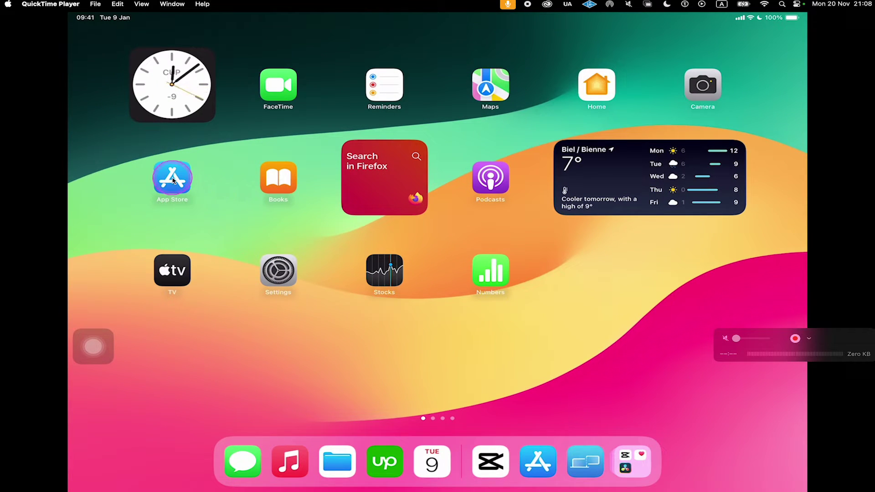
{"action": "left_click", "coordinate": [172, 177]}
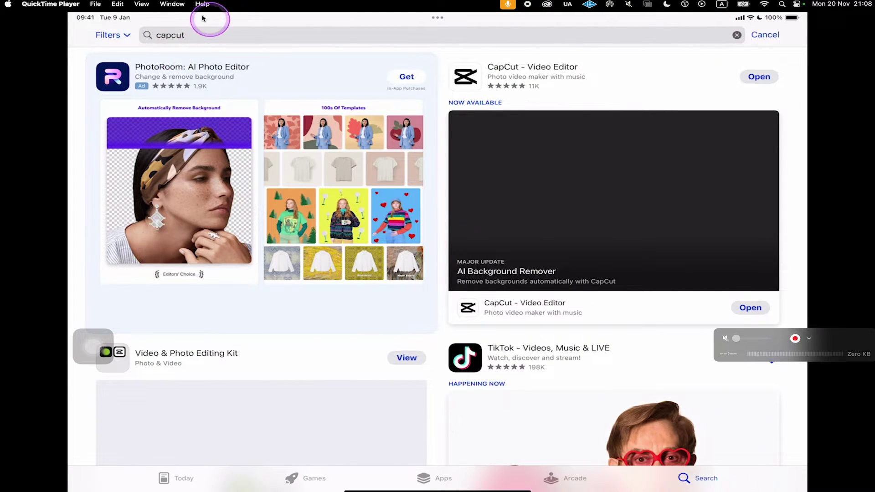
{"action": "left_click", "coordinate": [175, 37]}
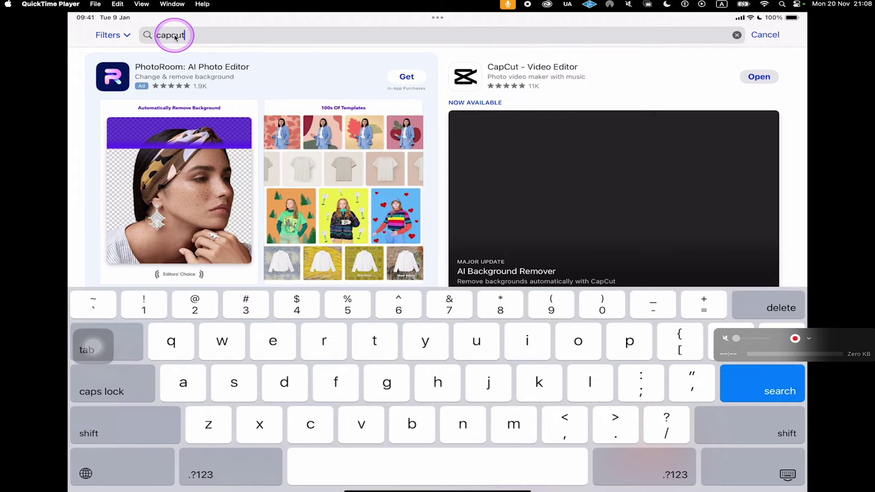
{"action": "key", "text": "BackSpace"}
{"action": "key", "text": "BackSpace"}
{"action": "key", "text": "BackSpace"}
{"action": "key", "text": "BackSpace"}
{"action": "key", "text": "BackSpace"}
{"action": "key", "text": "BackSpace"}
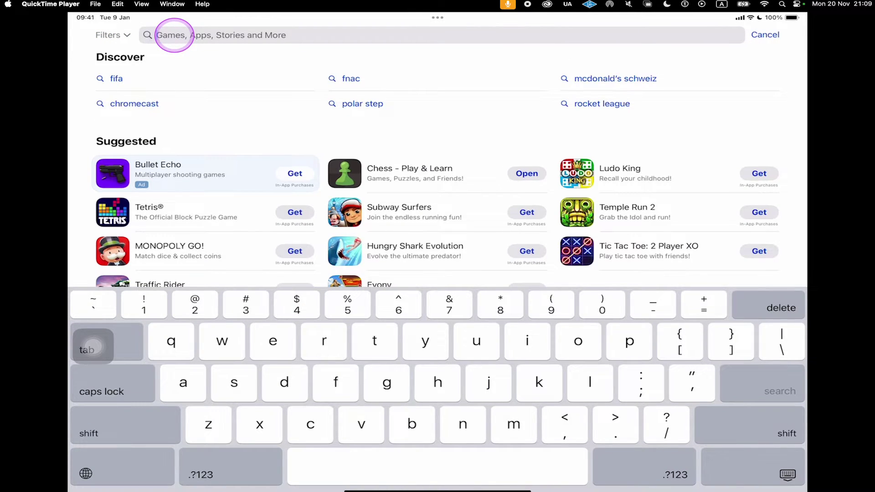
{"action": "type", "text": "davinci "}
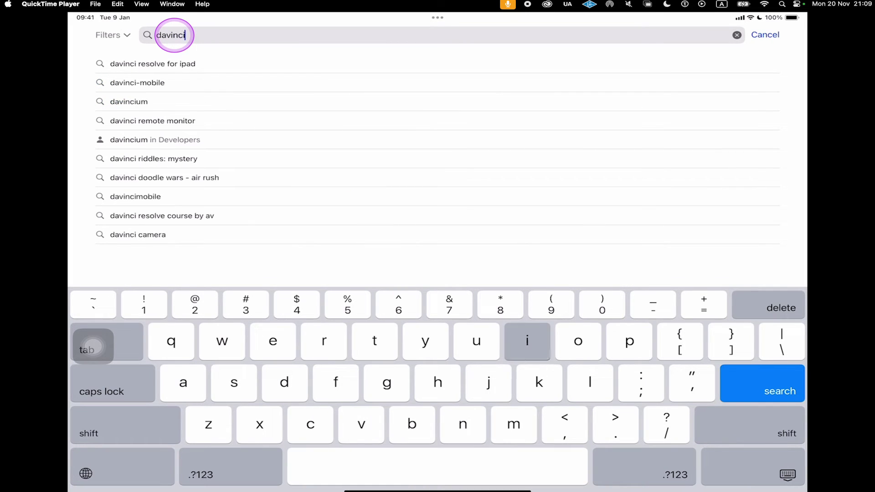
{"action": "type", "text": "resolve"}
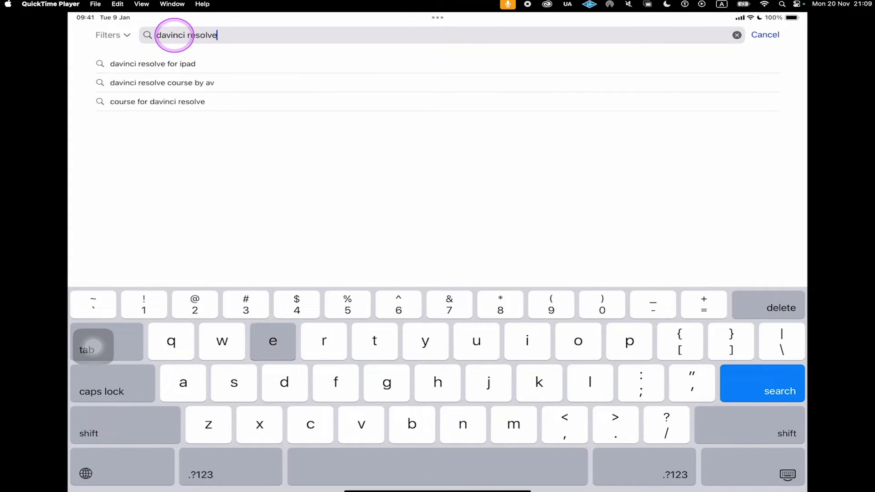
{"action": "type", "text": " for ipad"}
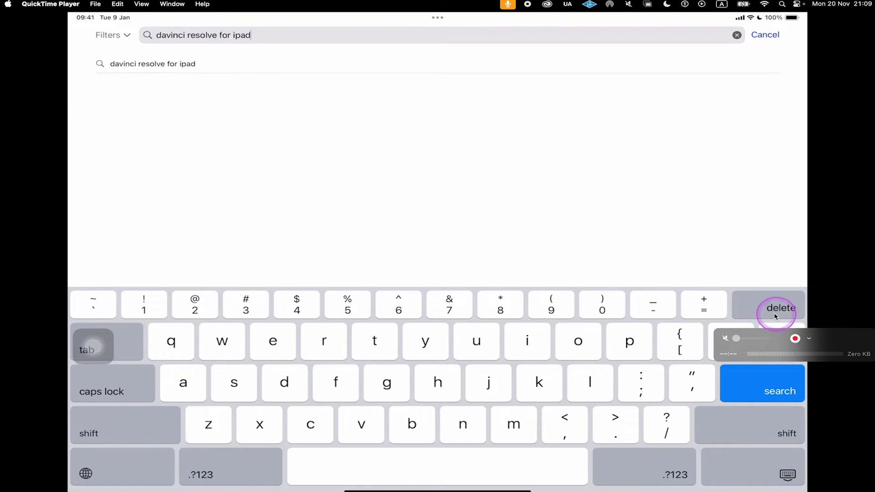
{"action": "left_click", "coordinate": [742, 374]}
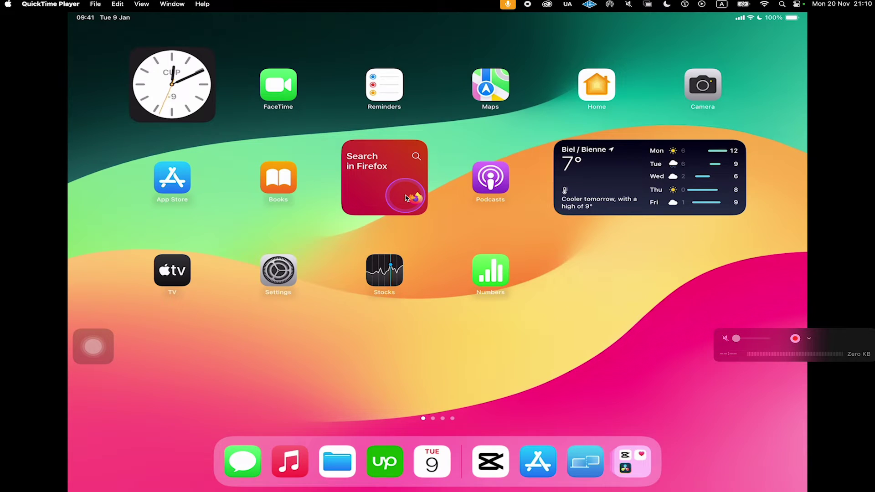
{"action": "scroll", "coordinate": [404, 190], "scroll_direction": "right", "scroll_amount": 10}
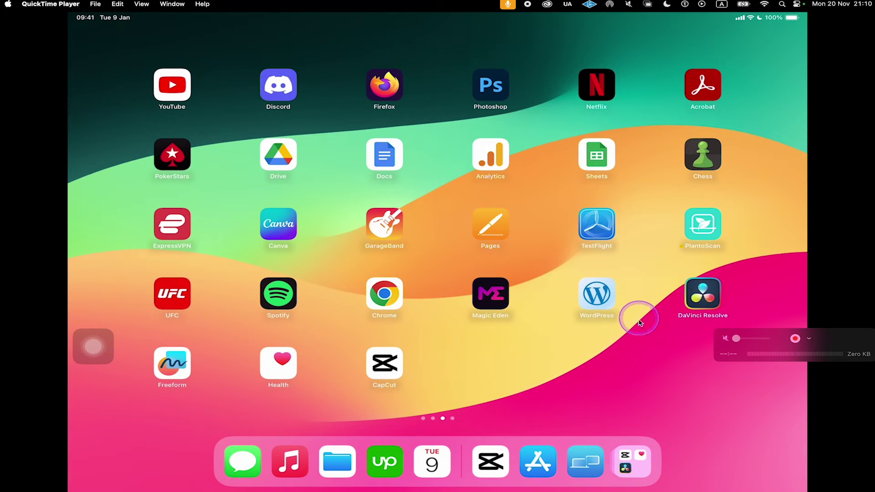
- Launch DaVinci Resolve and import the watercolor video from On My iPad into Untitled Project 1
{"action": "left_click", "coordinate": [711, 288]}
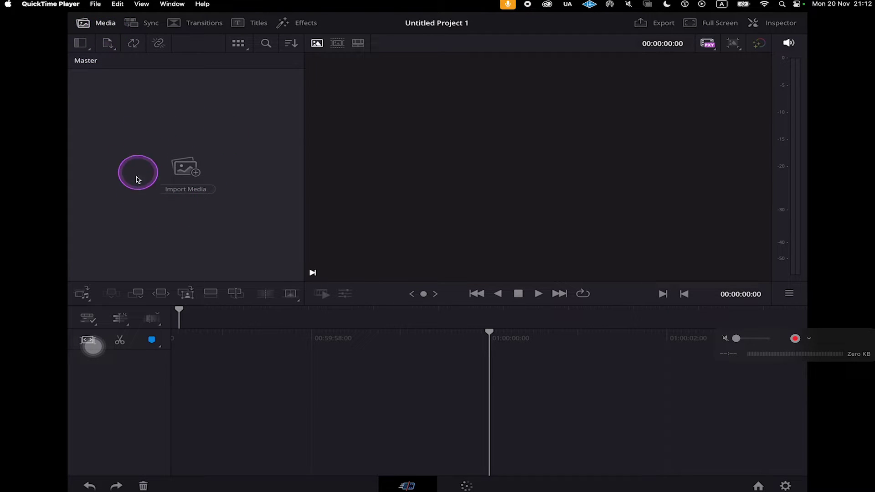
{"action": "left_click", "coordinate": [177, 192]}
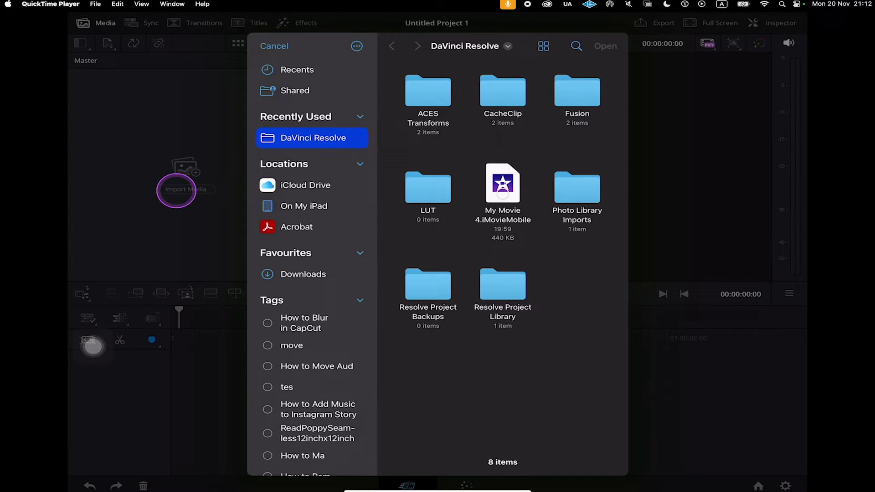
{"action": "left_click", "coordinate": [304, 206]}
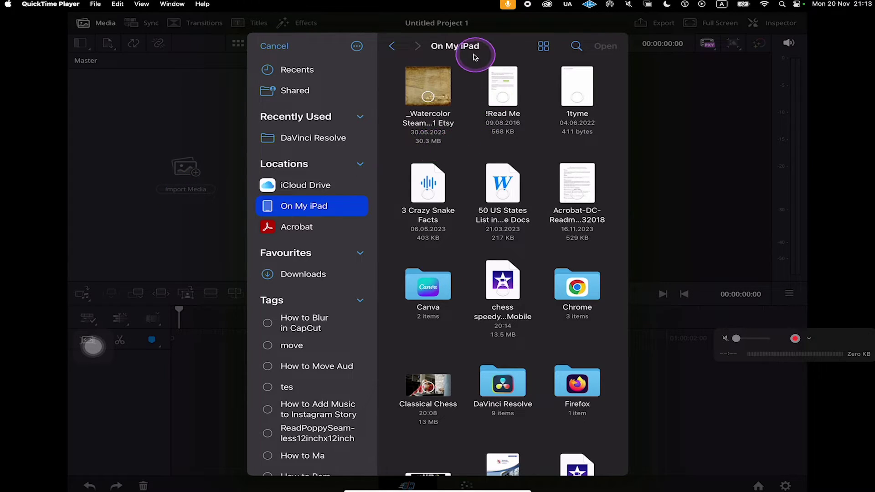
{"action": "left_click", "coordinate": [431, 86]}
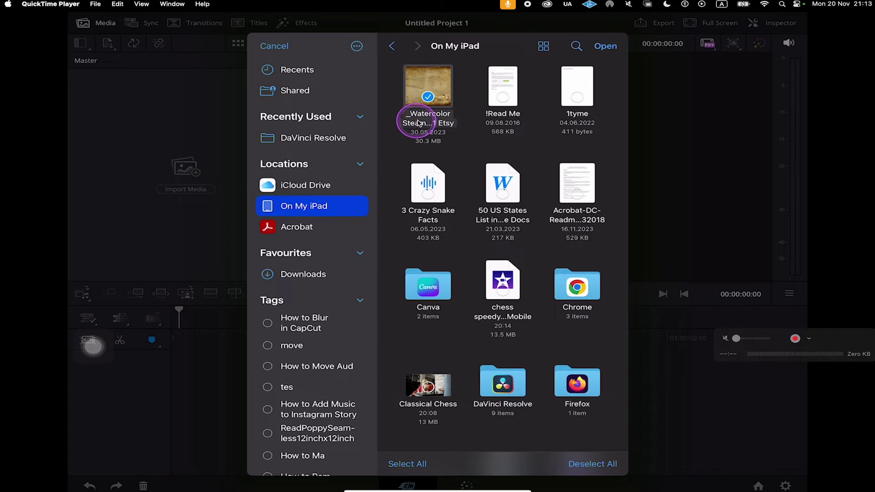
{"action": "left_click", "coordinate": [606, 47]}
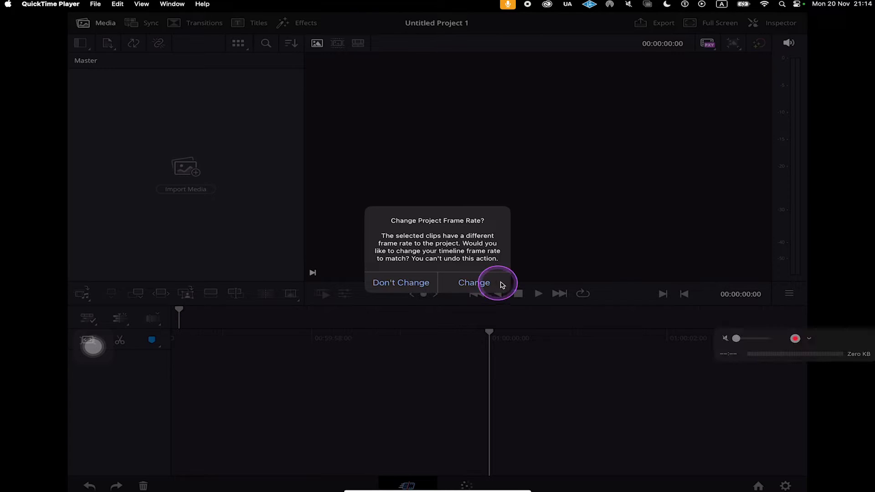
- Change the project frame rate to match the Watercolor clip and drag it onto Timeline 1
{"action": "left_click", "coordinate": [471, 281]}
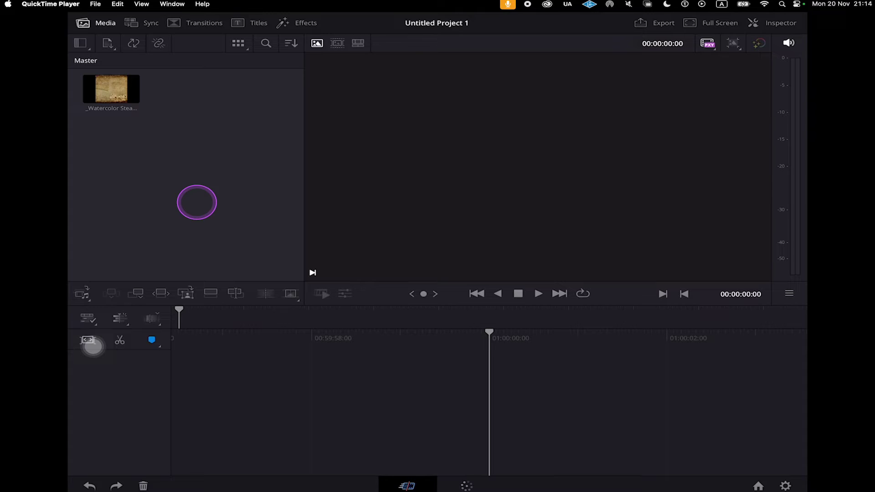
{"action": "left_click_drag", "start_coordinate": [132, 92], "coordinate": [305, 392]}
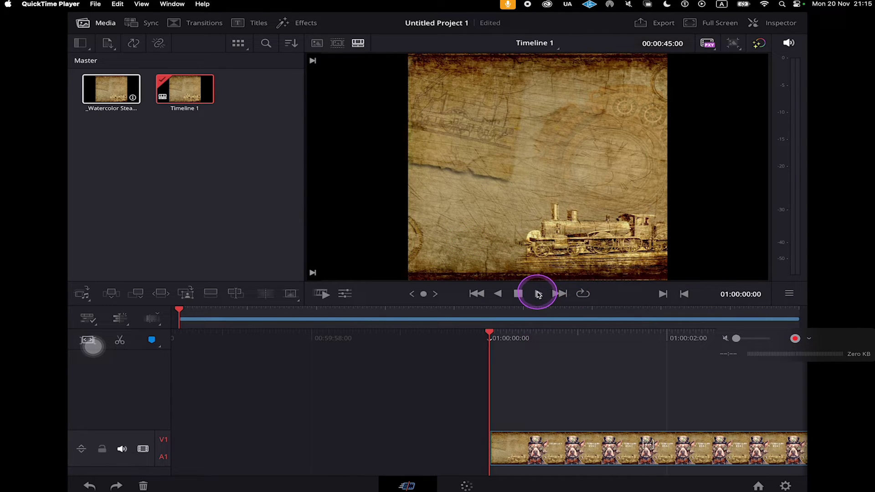
- Set the V1 Watercolor clip's speed to 4, shortening Timeline 1 to 00:00:11:07
{"action": "left_click", "coordinate": [539, 295]}
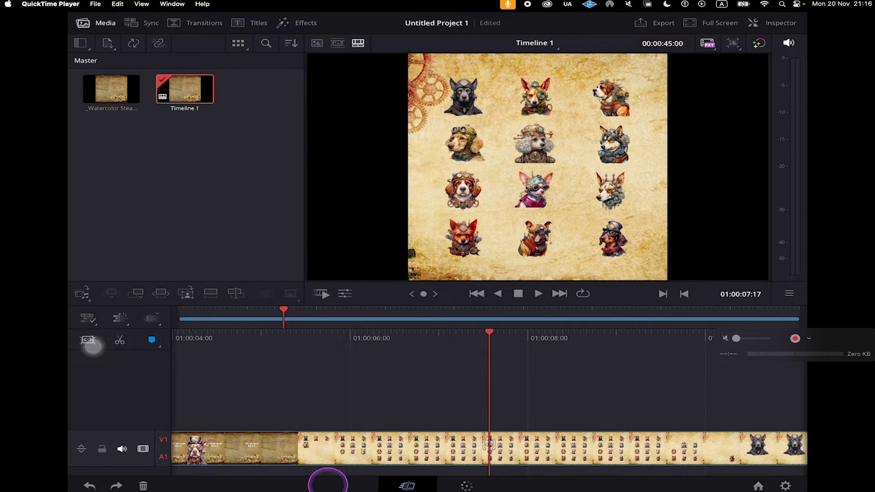
{"action": "left_click", "coordinate": [415, 449]}
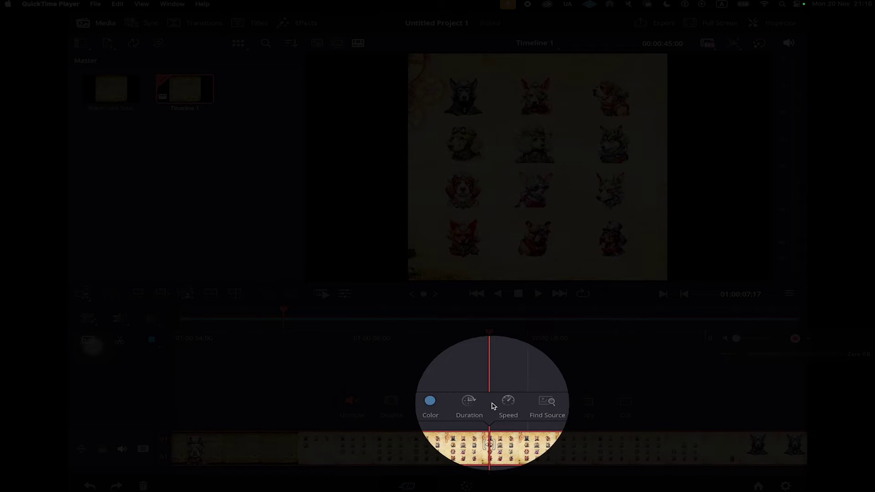
{"action": "left_click", "coordinate": [506, 404]}
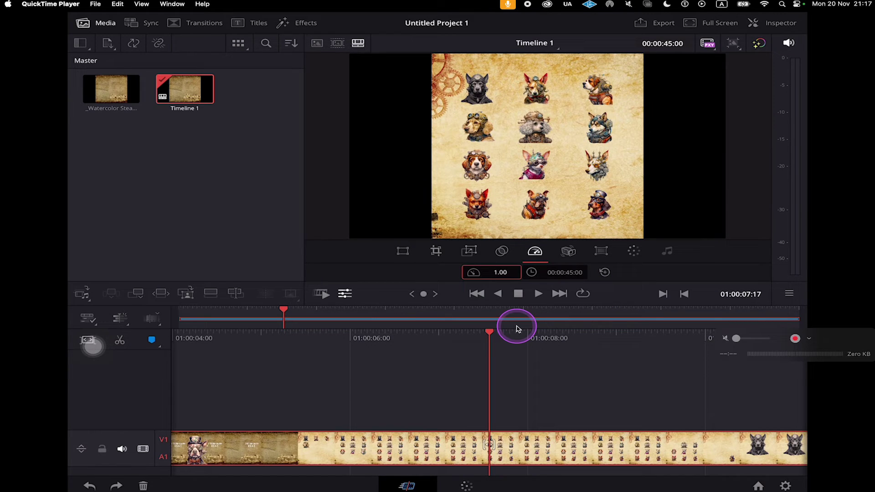
{"action": "left_click", "coordinate": [497, 272]}
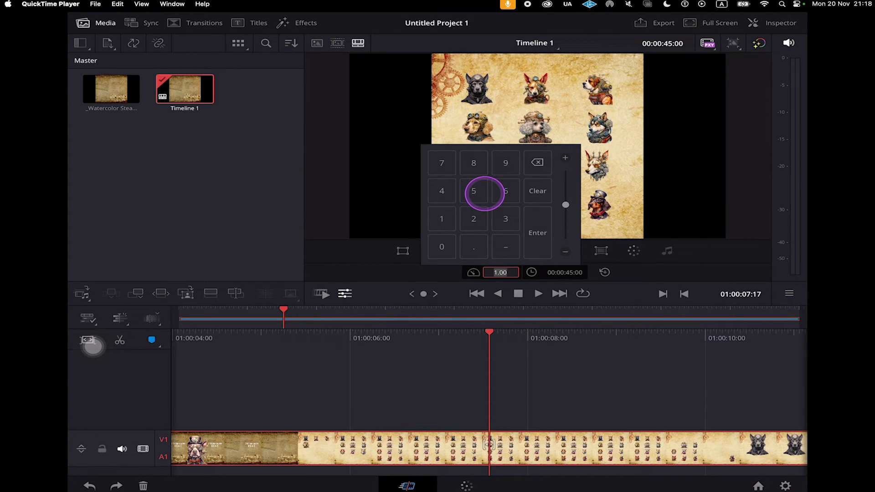
{"action": "left_click", "coordinate": [442, 191]}
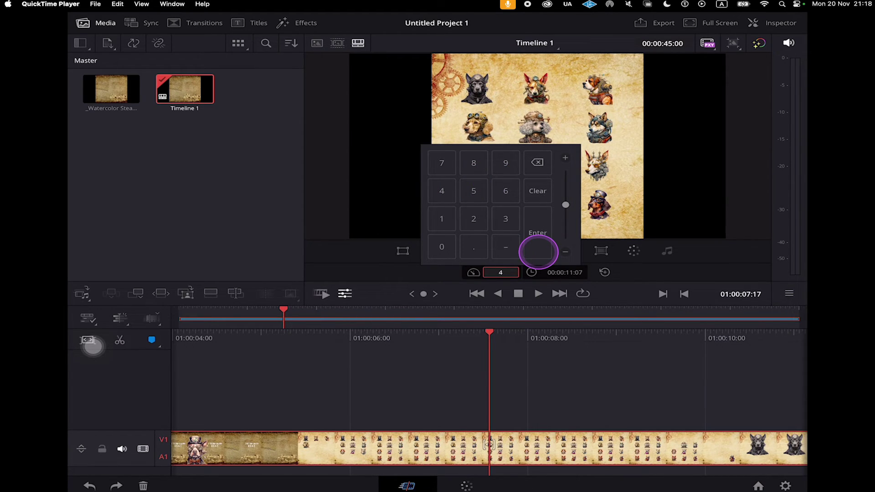
{"action": "left_click", "coordinate": [538, 251]}
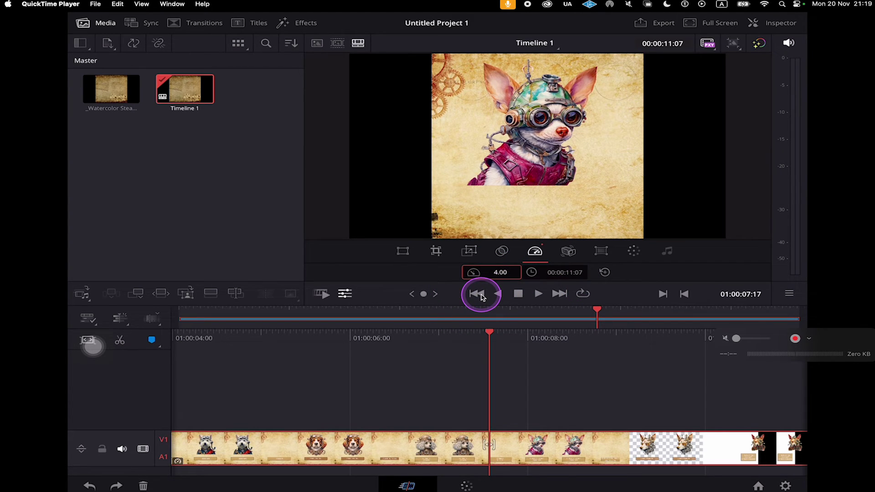
{"action": "left_click", "coordinate": [477, 294]}
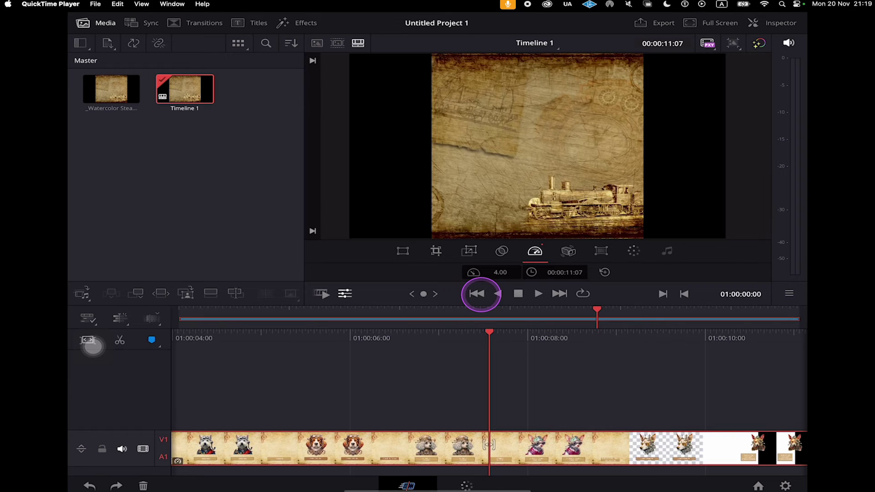
{"action": "left_click", "coordinate": [477, 294]}
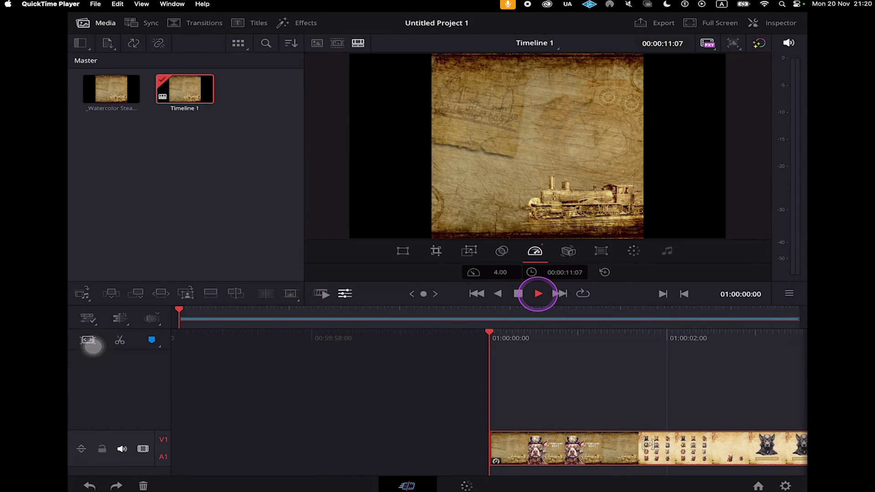
{"action": "left_click", "coordinate": [538, 294]}
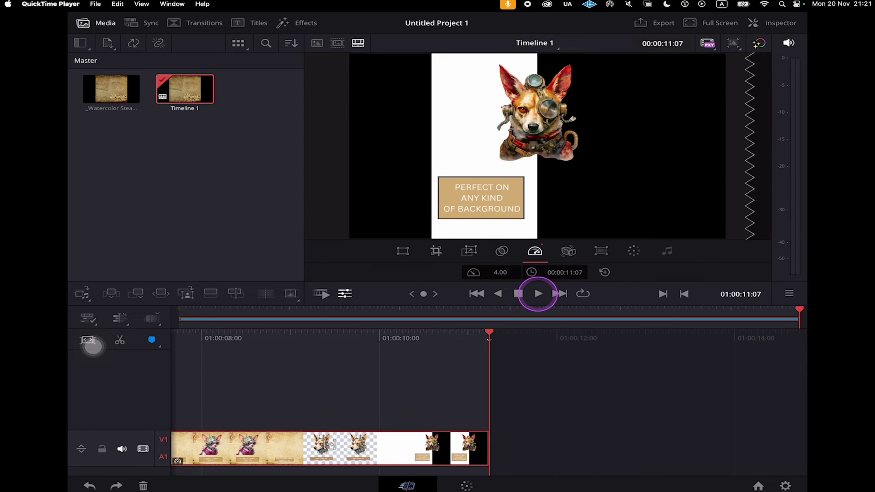
- Quick-export Timeline 1 as H.264 Master and save it to On My iPad
{"action": "left_click", "coordinate": [657, 28]}
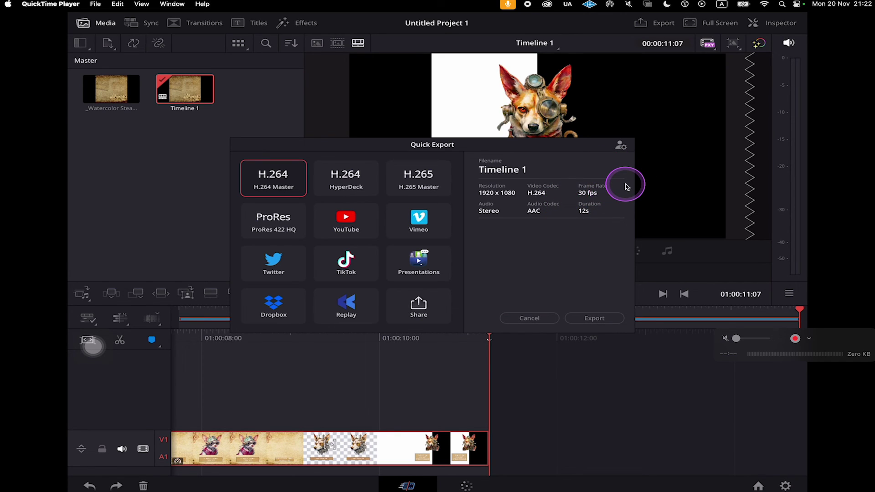
{"action": "left_click", "coordinate": [582, 321]}
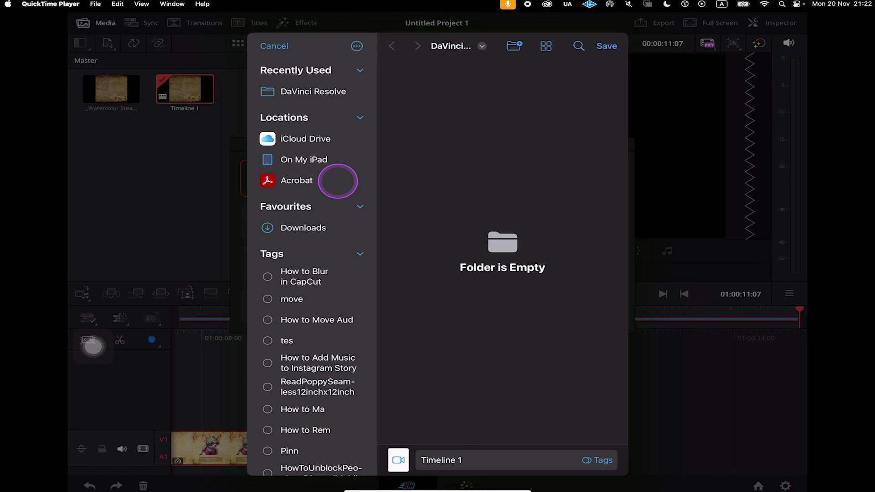
{"action": "left_click", "coordinate": [291, 157]}
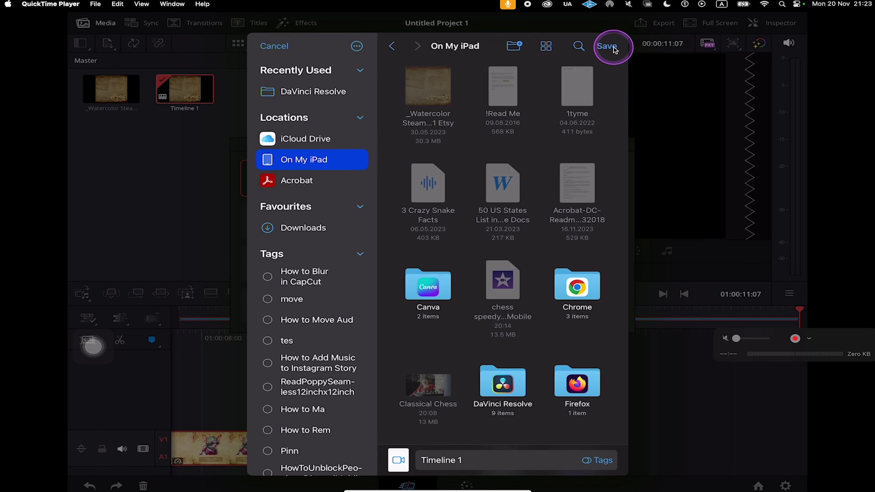
{"action": "left_click", "coordinate": [613, 47]}
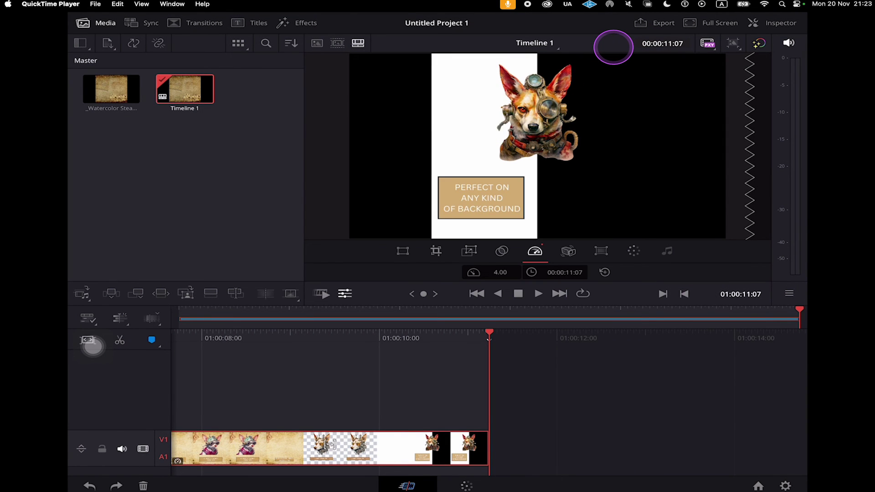